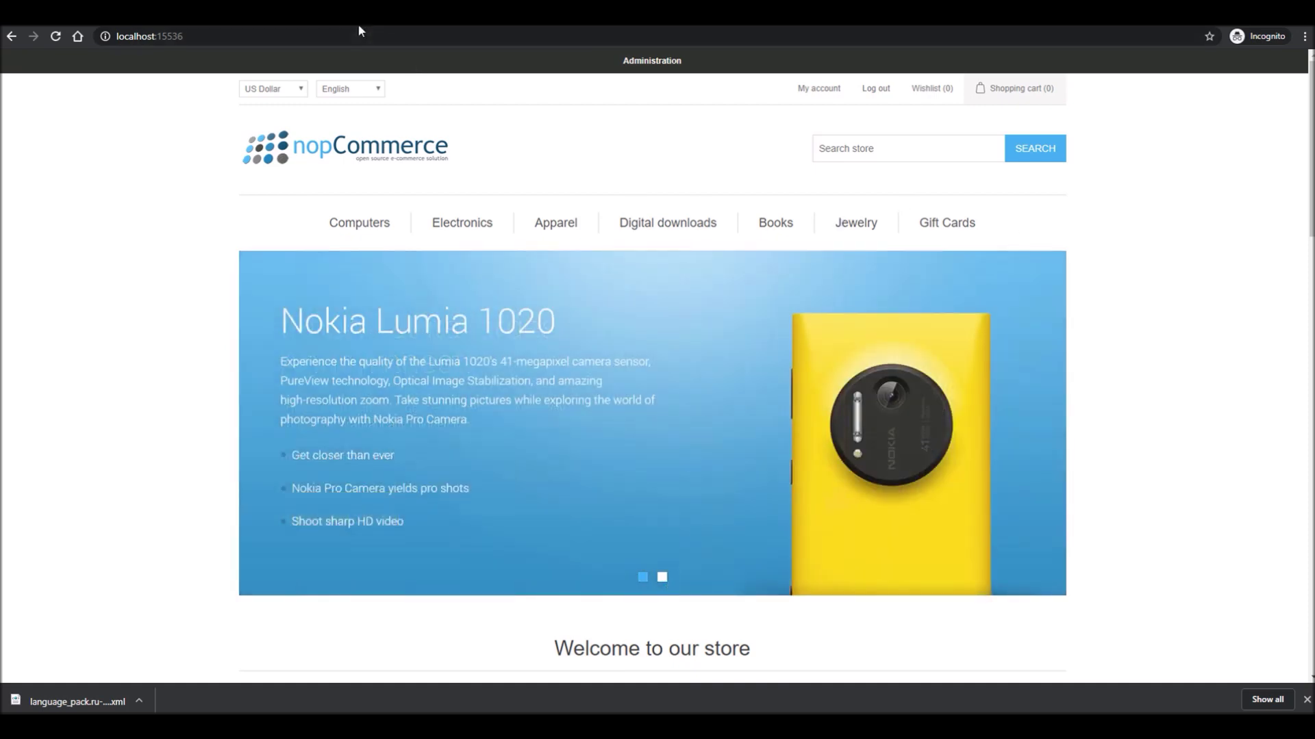
pyautogui.hotkey('ctrl', 't')
pyautogui.write('google')
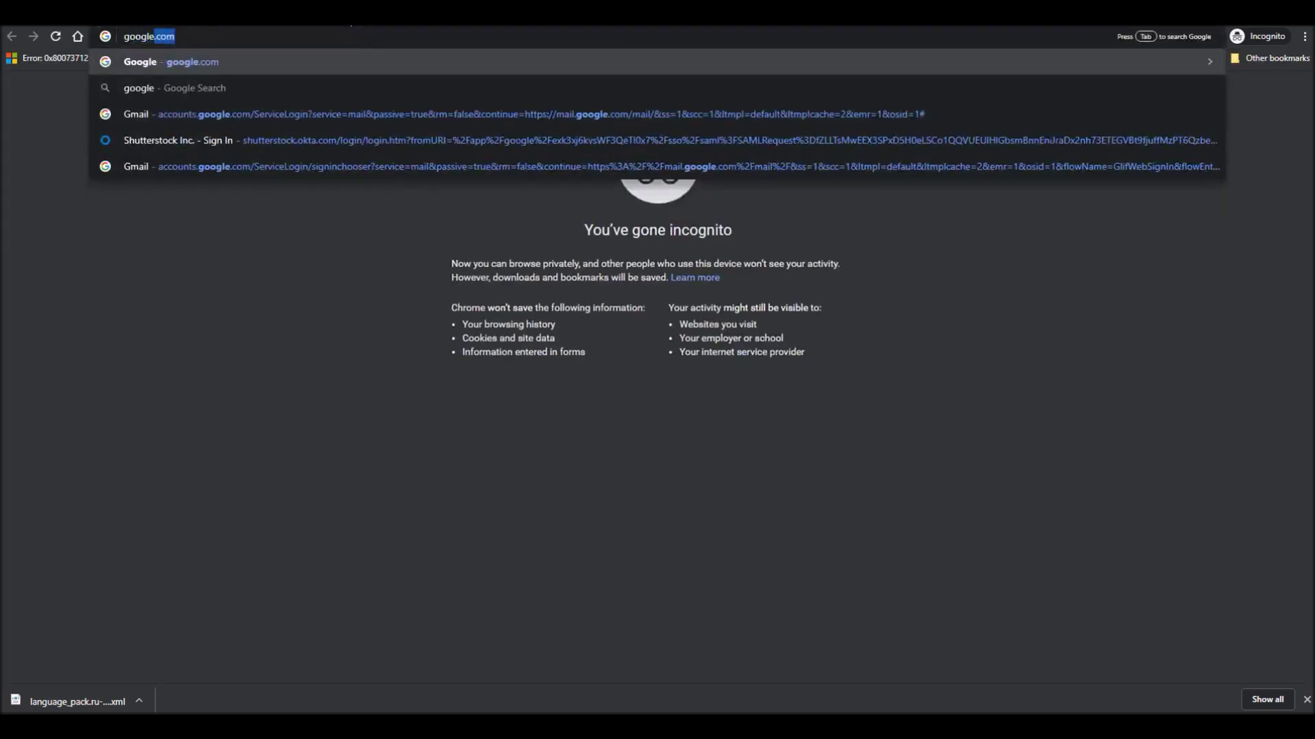
pyautogui.write('.com')
pyautogui.press('Return')
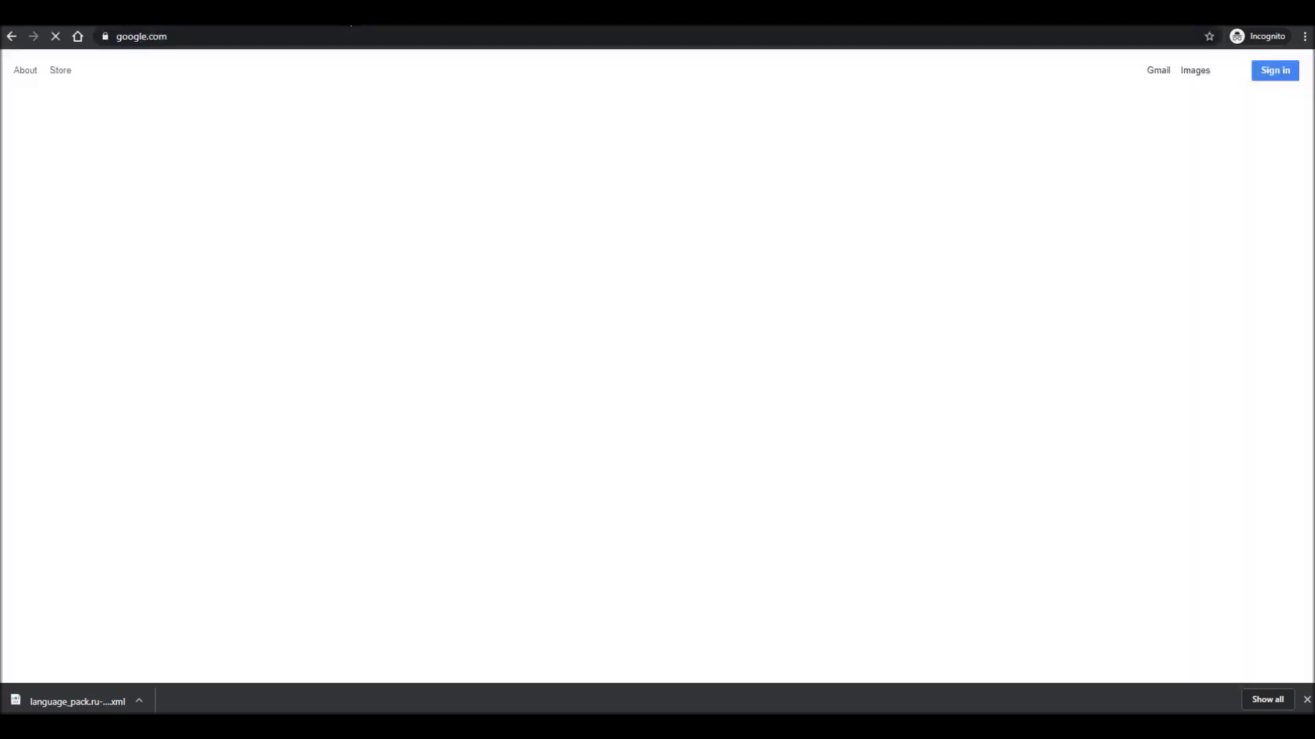
pyautogui.write('nopco')
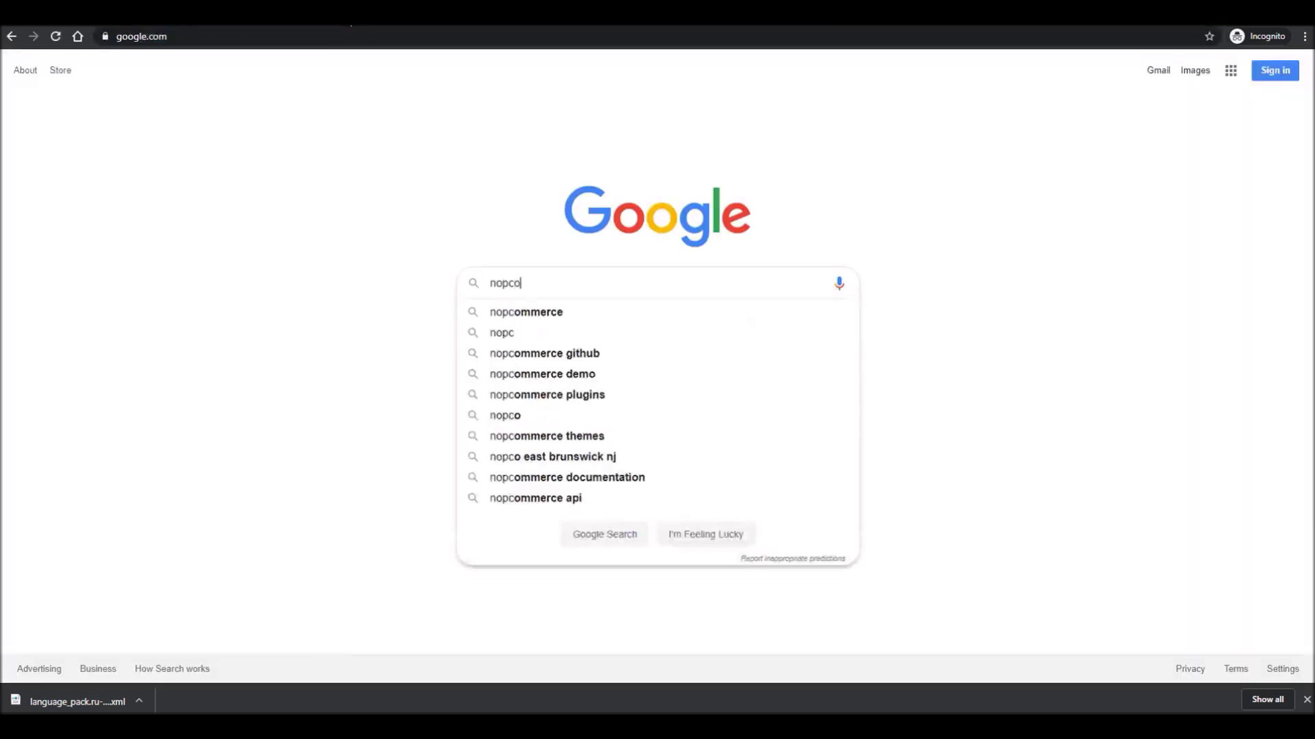
pyautogui.write('mmerce marke')
pyautogui.press('Down')
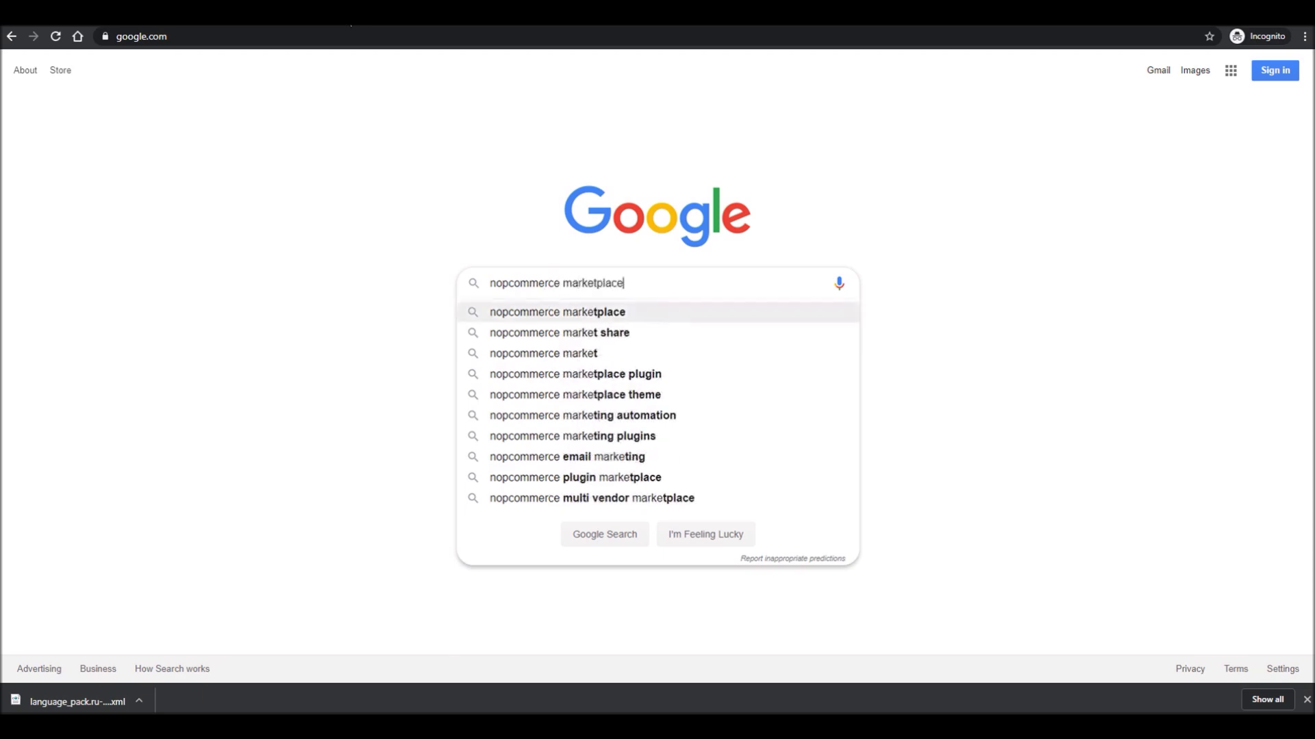
pyautogui.press('Return')
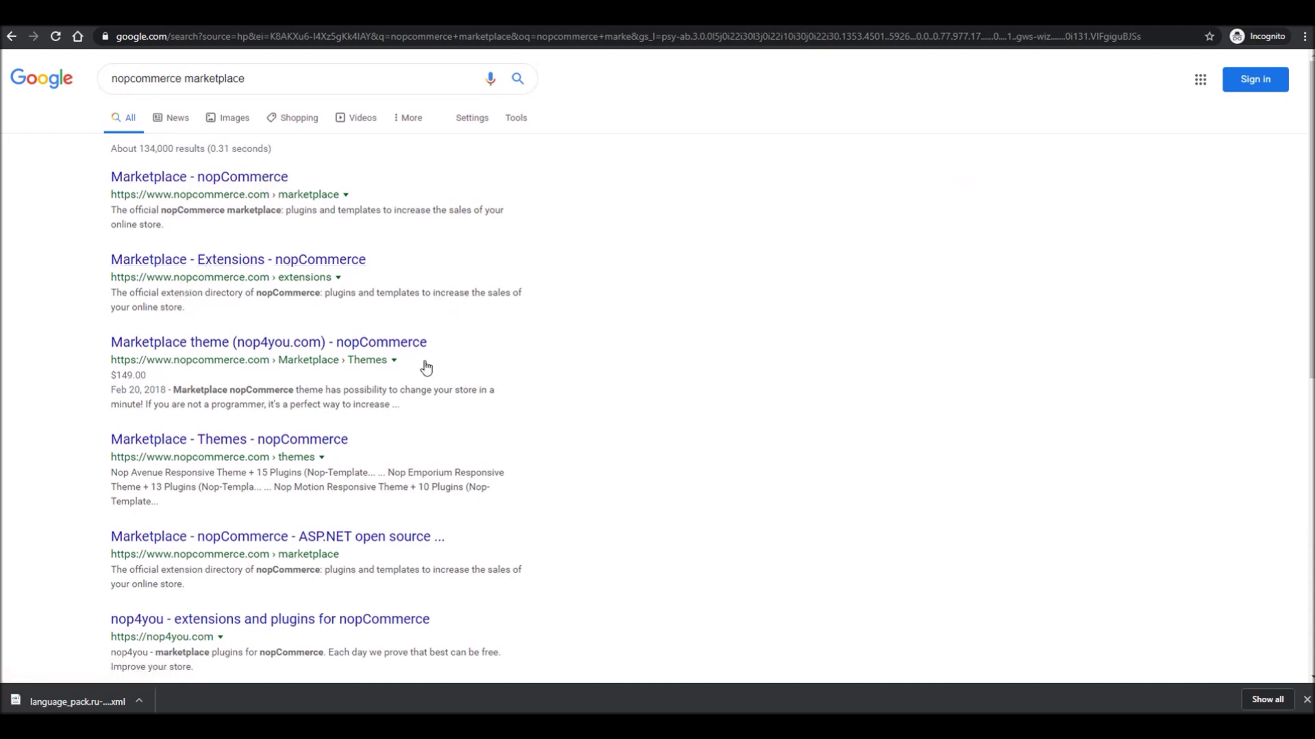
pyautogui.moveTo(1308, 182); pyautogui.dragTo(1255, 112)
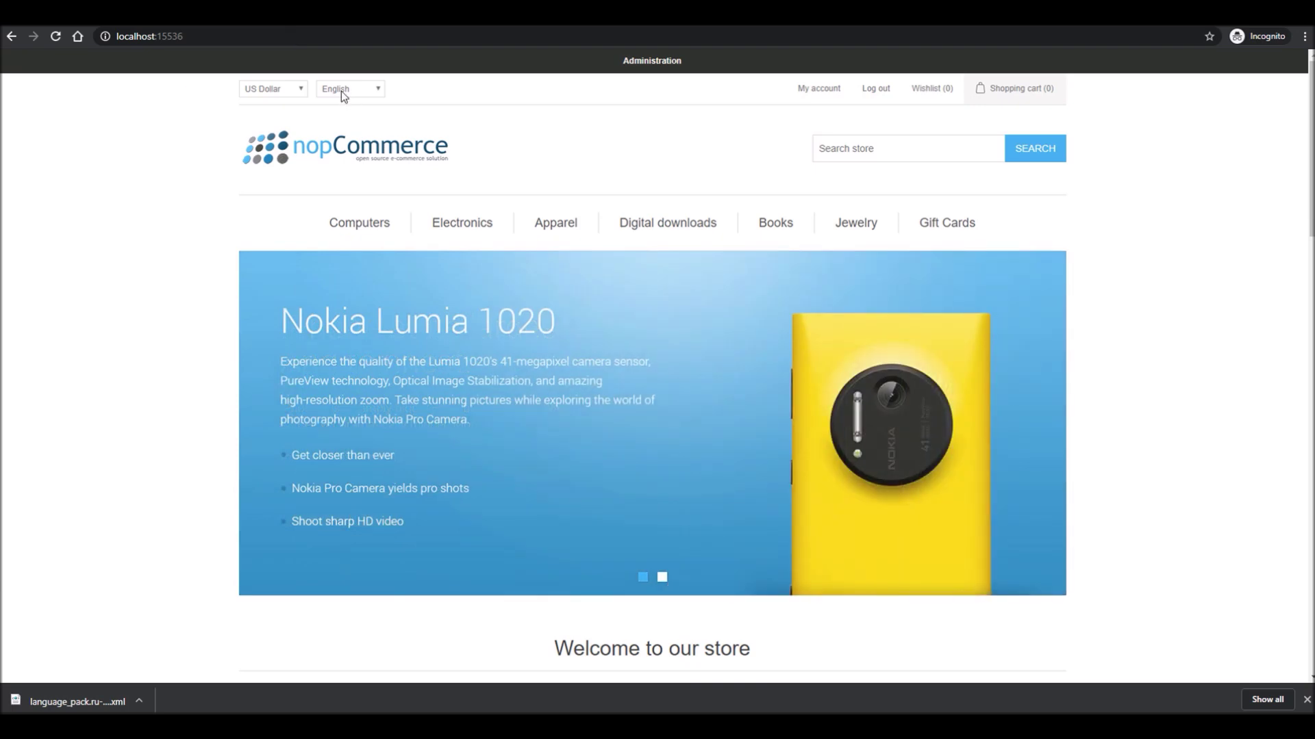
# Go to the store's /Admin area and open Configuration > Settings > General settings
pyautogui.click(230, 35)
pyautogui.write('/Admin')
pyautogui.press('Return')
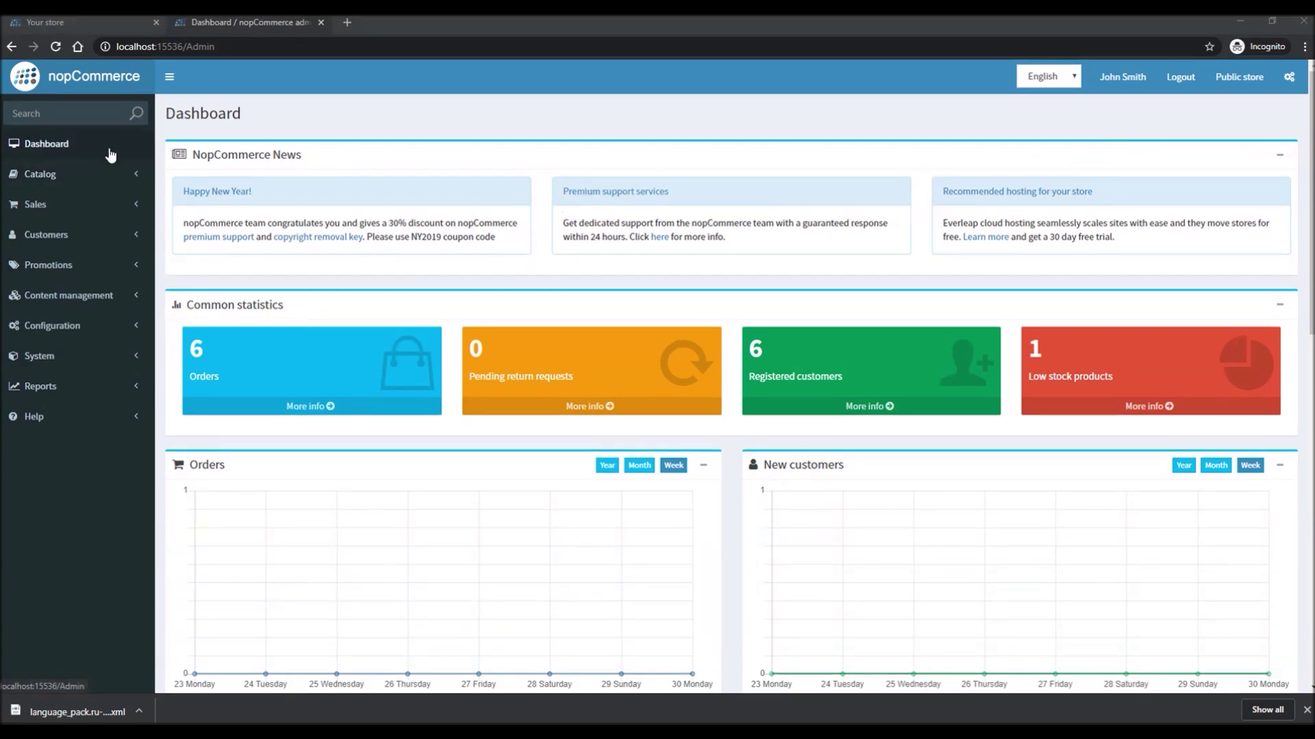
pyautogui.click(102, 333)
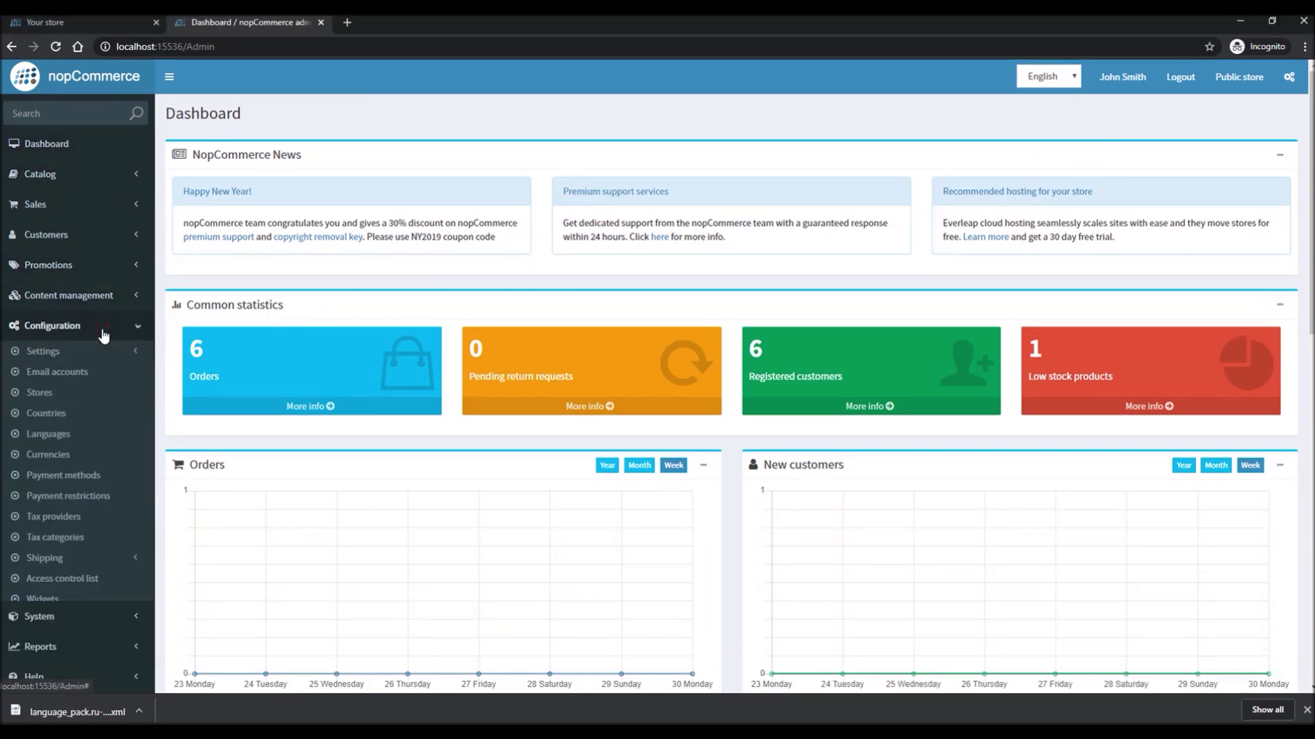
pyautogui.click(91, 348)
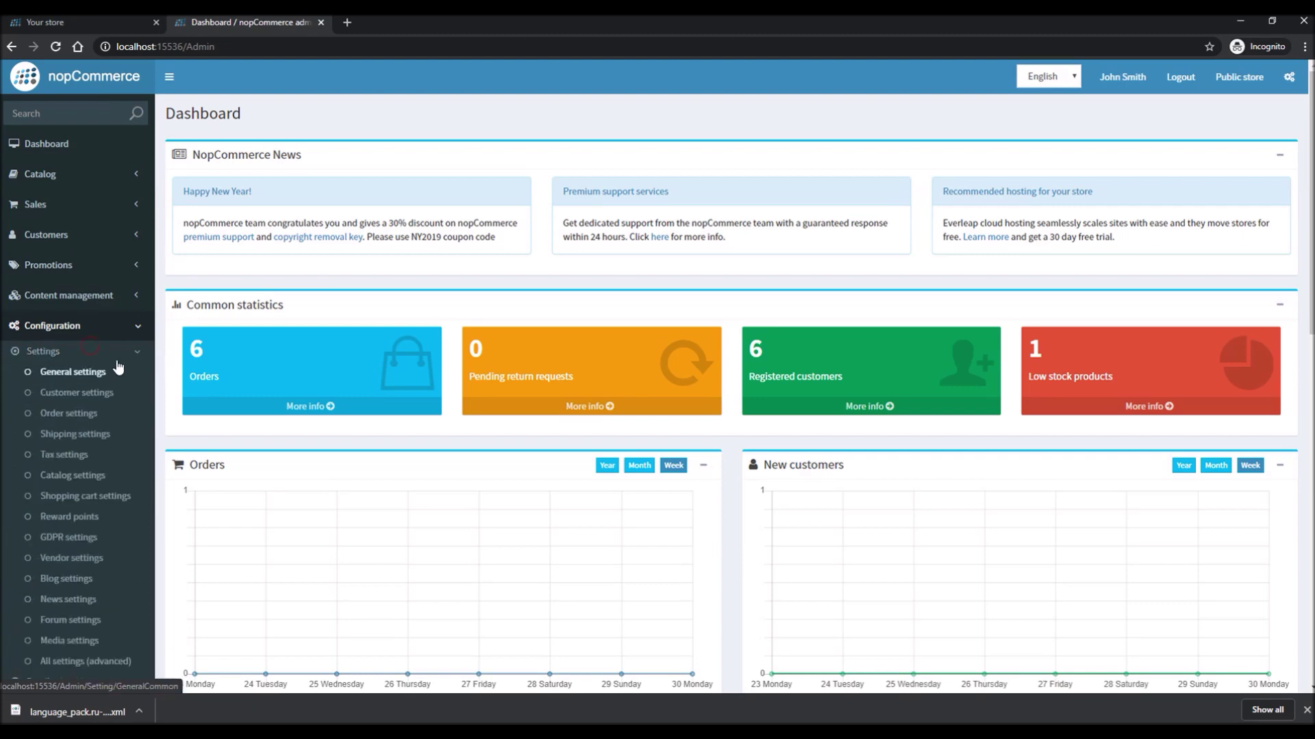
pyautogui.click(97, 374)
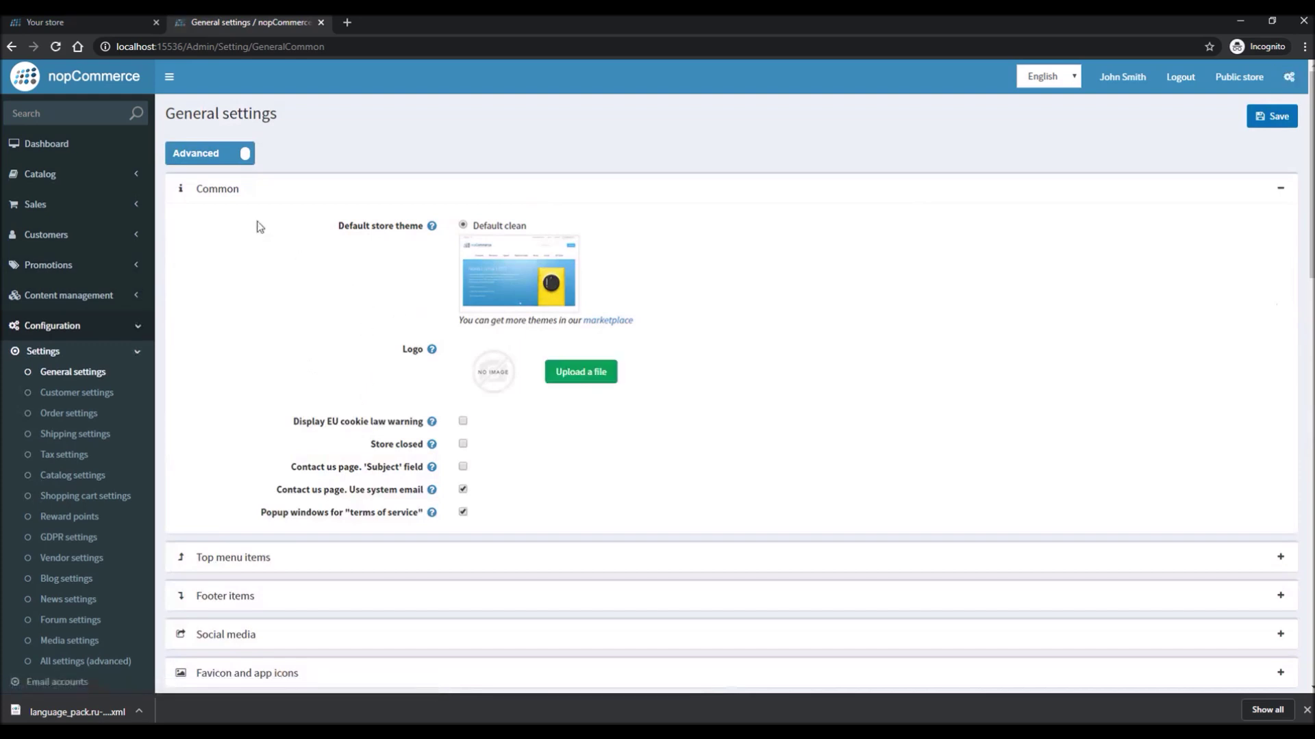
# Toggle the Advanced switch off and back on, then scroll down to the SEO panel
pyautogui.click(218, 156)
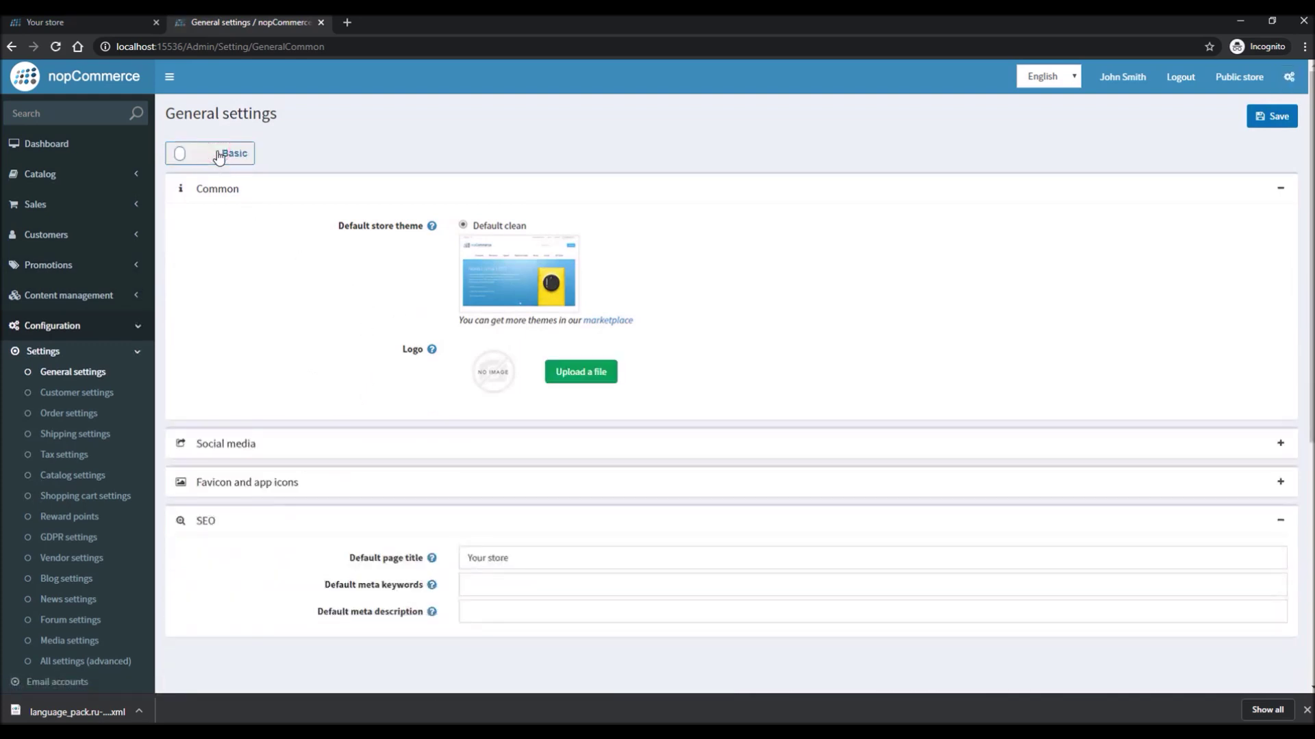
pyautogui.click(219, 155)
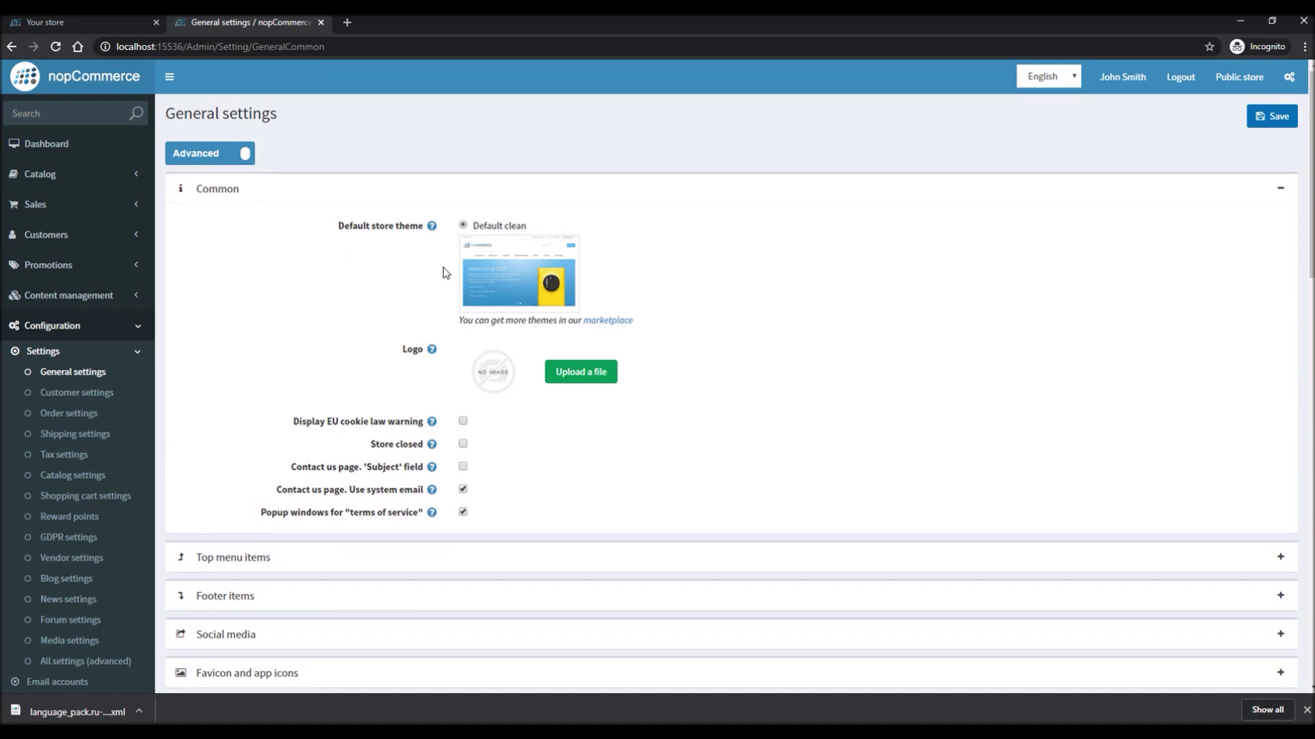
pyautogui.moveTo(1311, 198); pyautogui.dragTo(1257, 453)
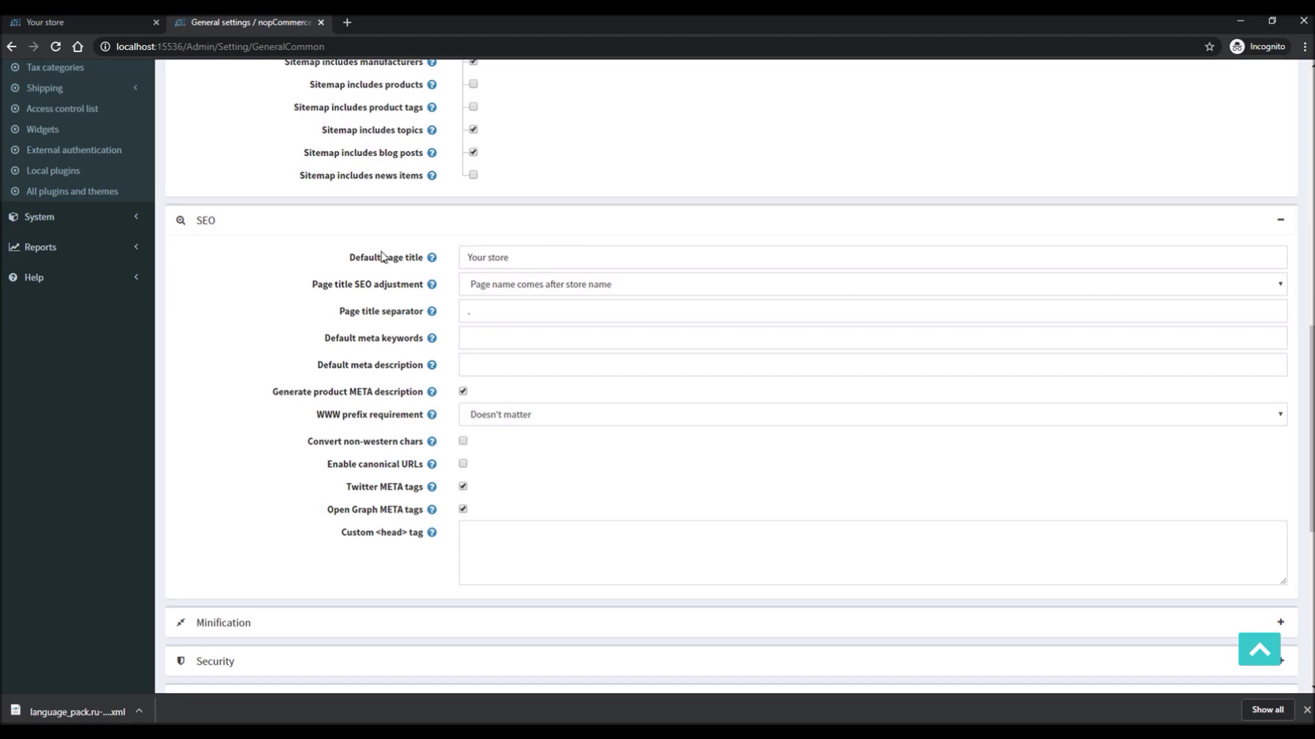
pyautogui.moveTo(431, 258)
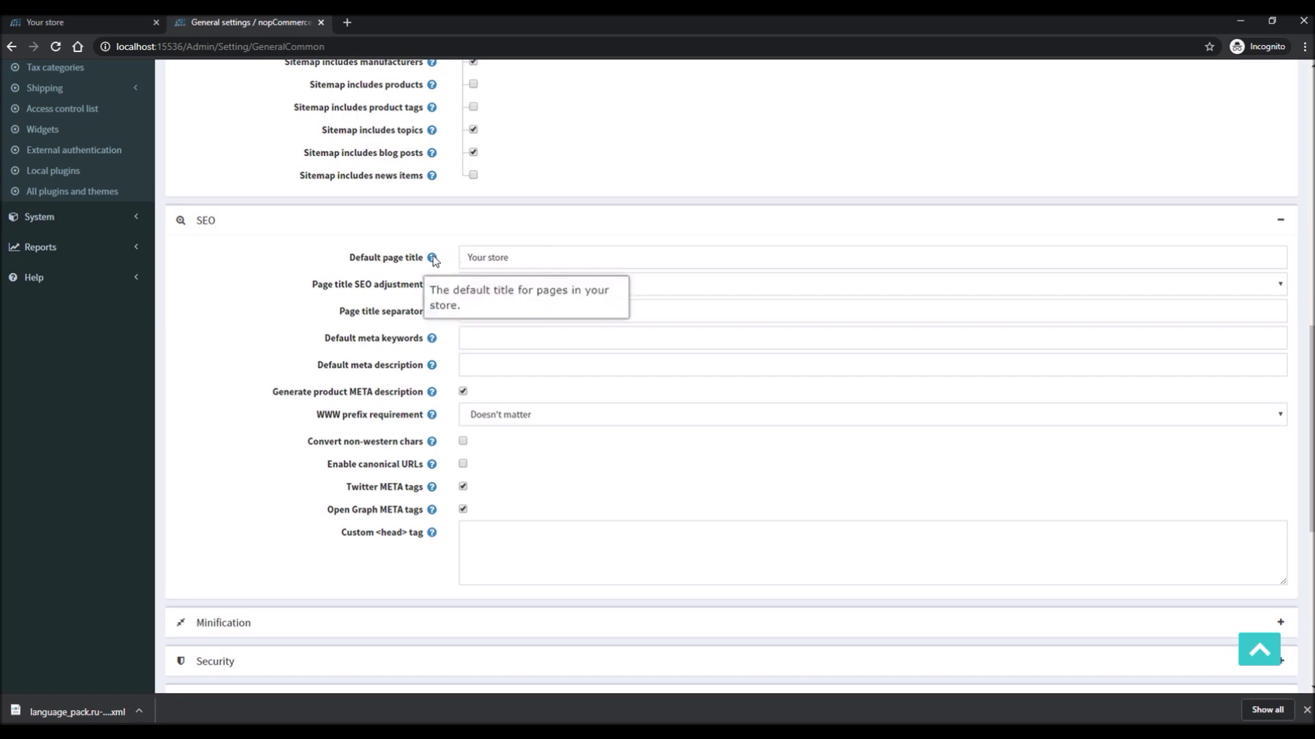
# Replace the default page title 'Your store' with 'My store' and save the settings
pyautogui.tripleClick(536, 259)
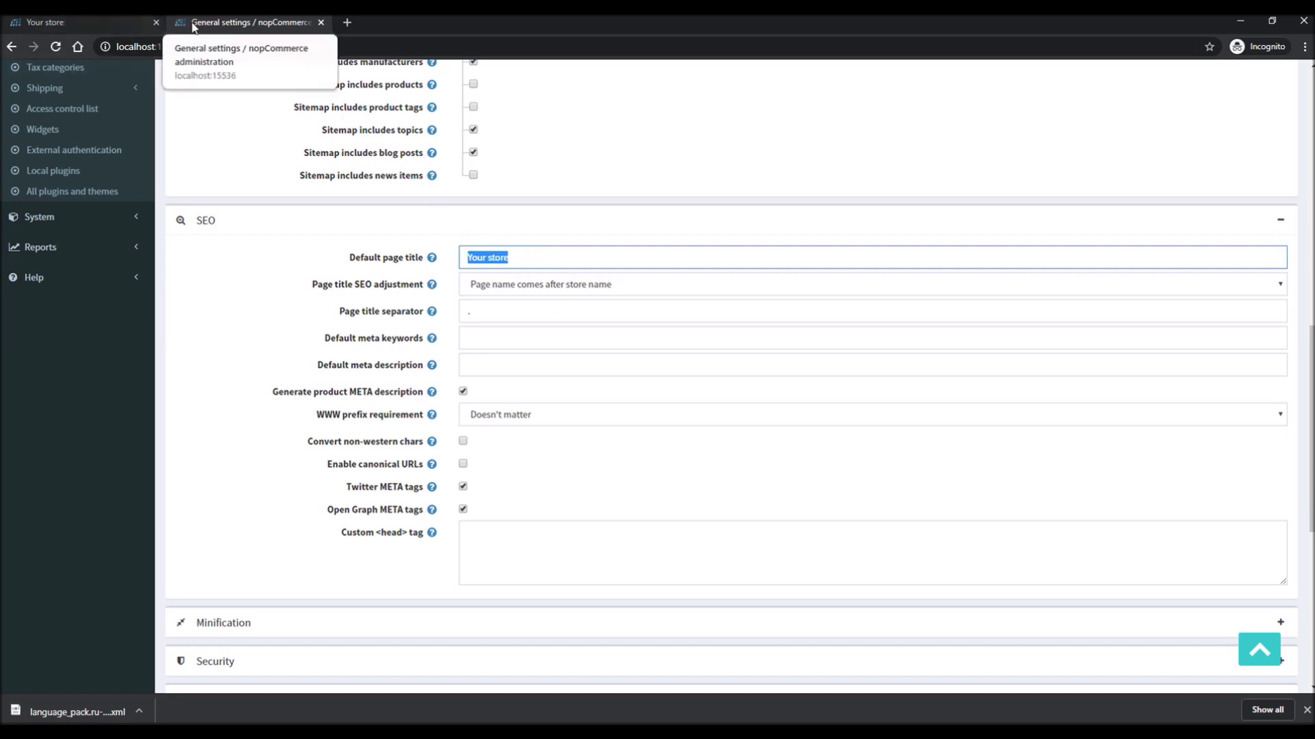
pyautogui.click(86, 26)
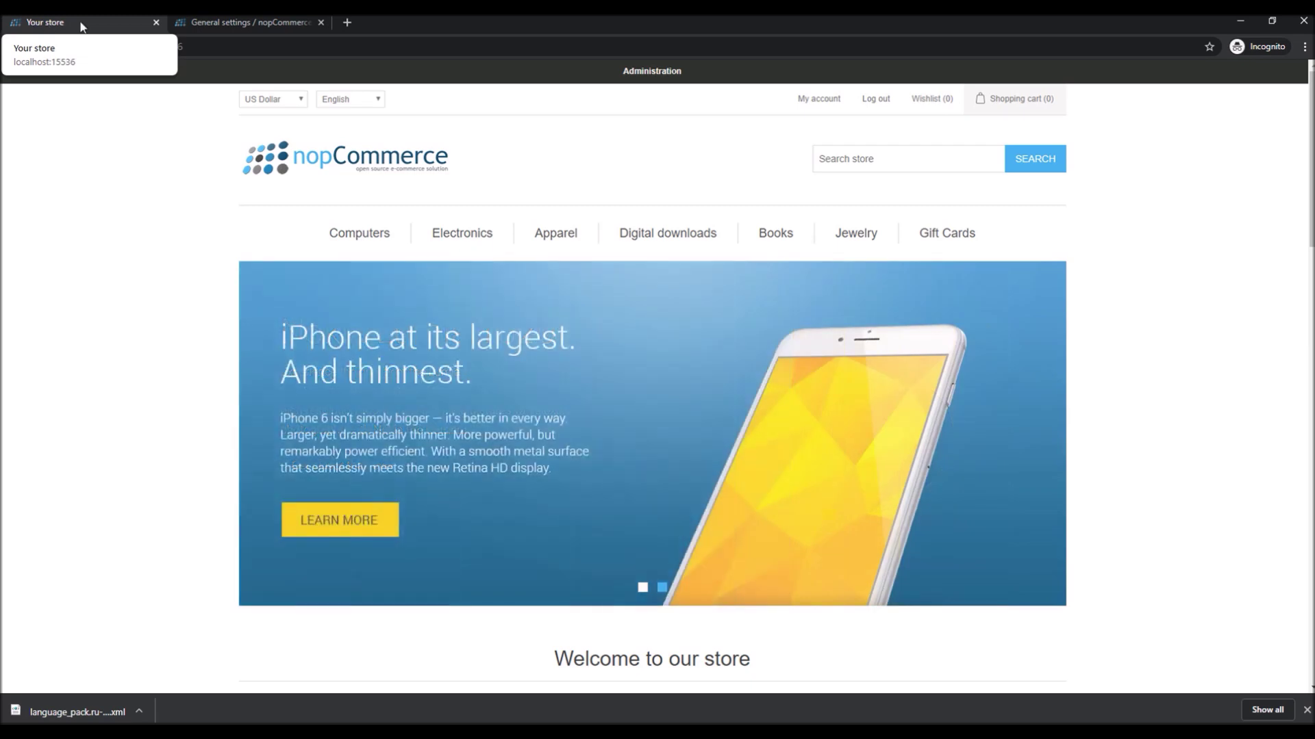
pyautogui.click(226, 22)
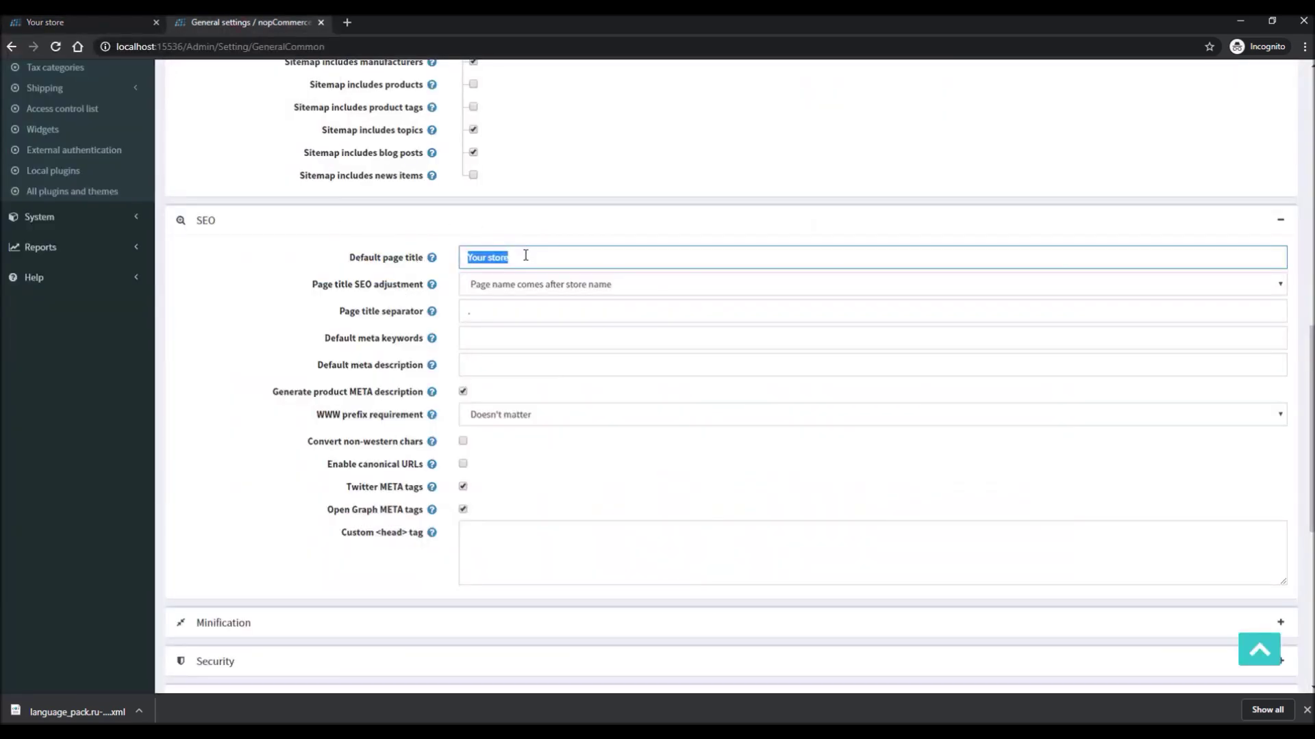
pyautogui.moveTo(524, 256); pyautogui.dragTo(440, 259)
pyautogui.write('My store')
pyautogui.scroll(5, 716, 288)
pyautogui.scroll(5, 723, 281)
pyautogui.click(1277, 126)
# Reload the storefront to check the title, and keep page name after store name
pyautogui.click(79, 25)
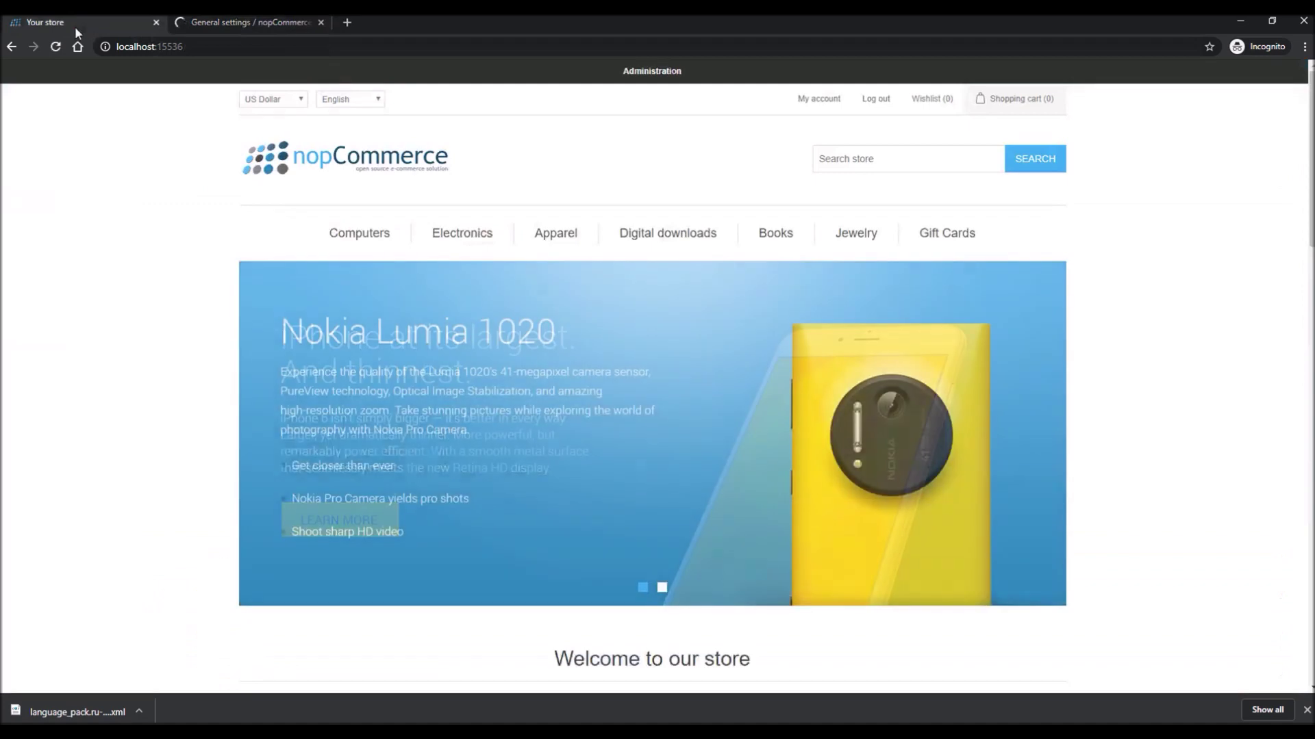
pyautogui.click(56, 47)
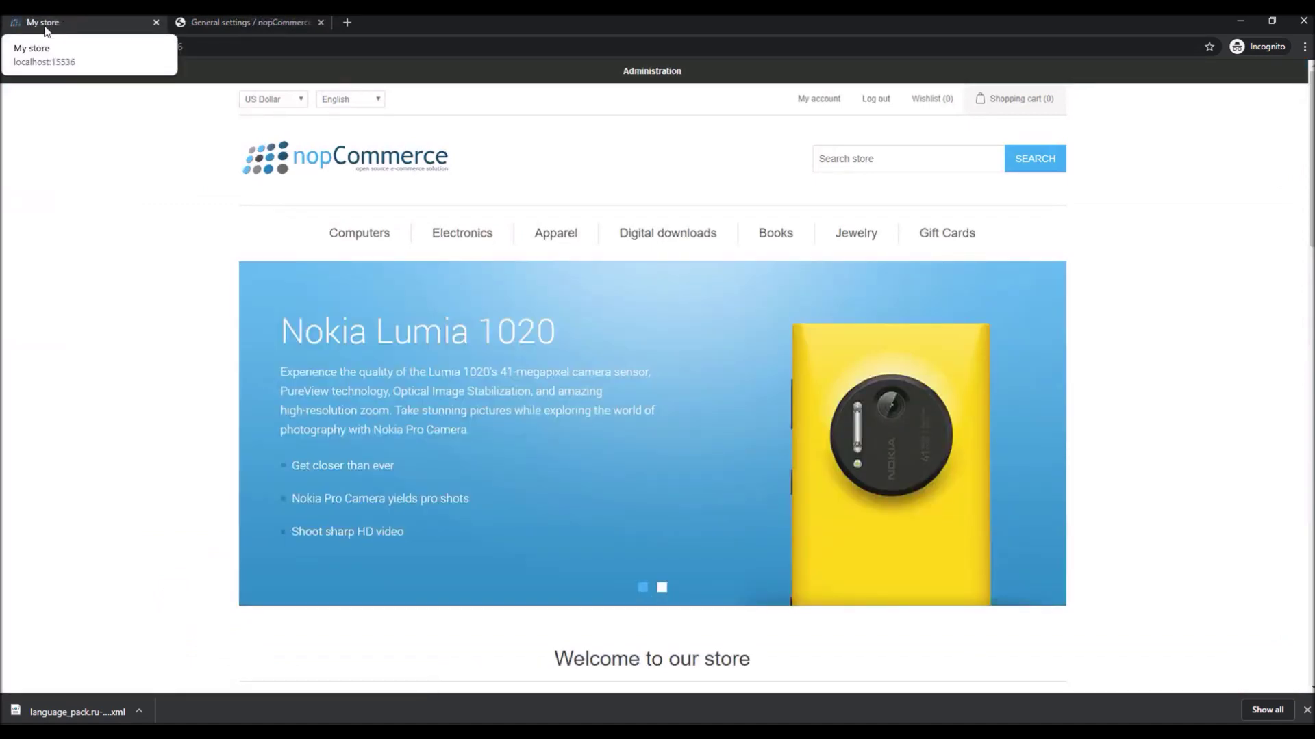
pyautogui.click(239, 26)
pyautogui.scroll(-15, 404, 295)
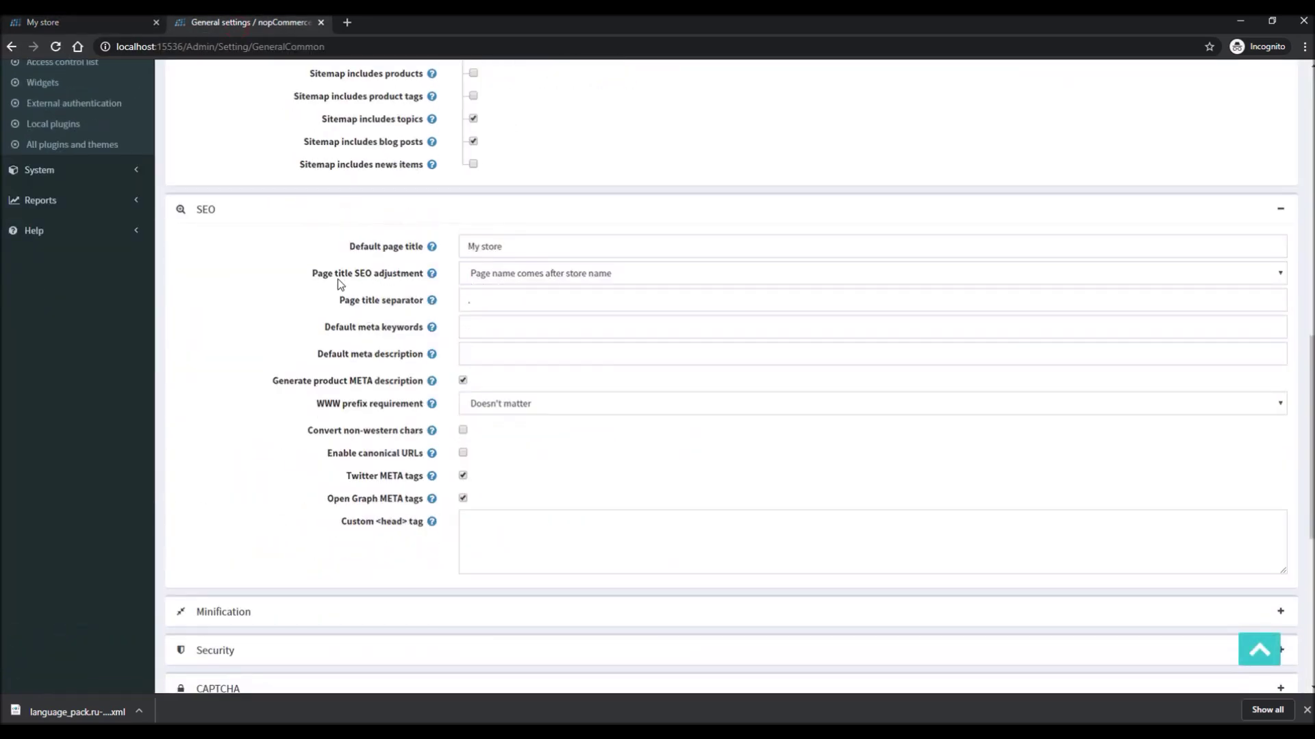
pyautogui.click(547, 277)
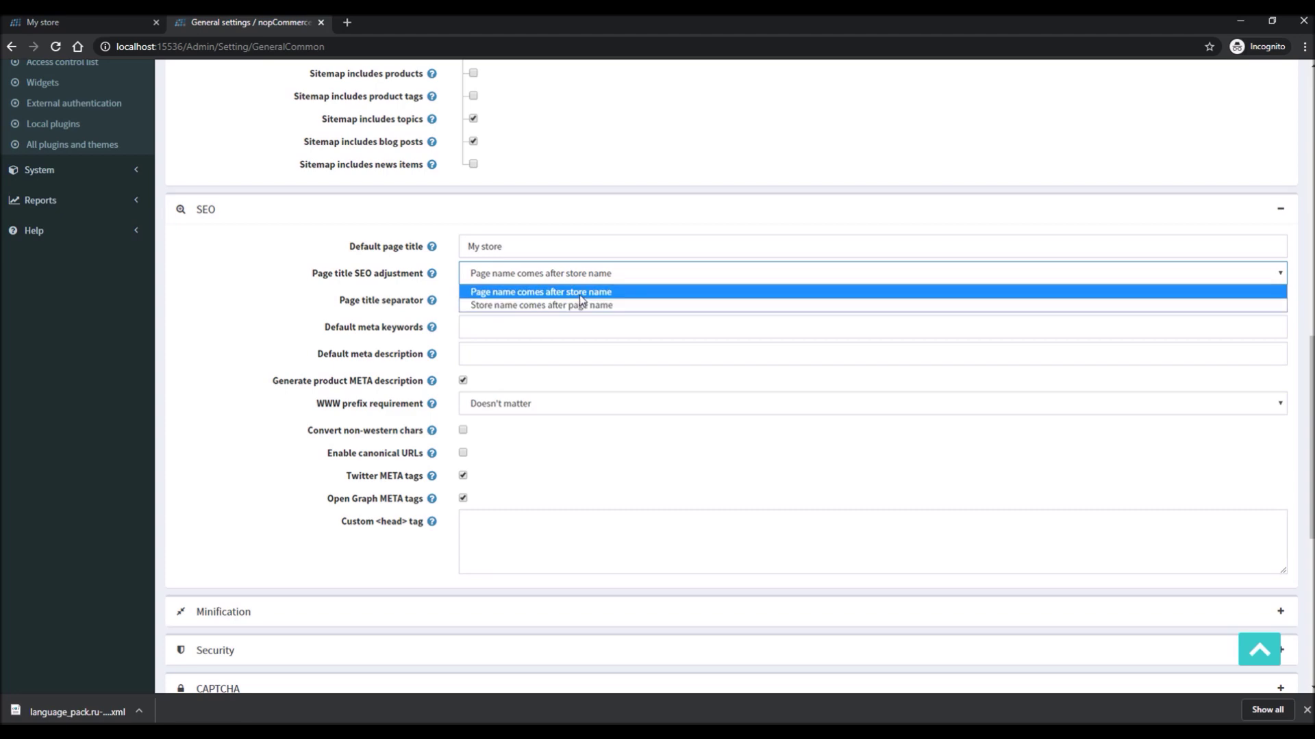
pyautogui.click(587, 225)
pyautogui.click(587, 215)
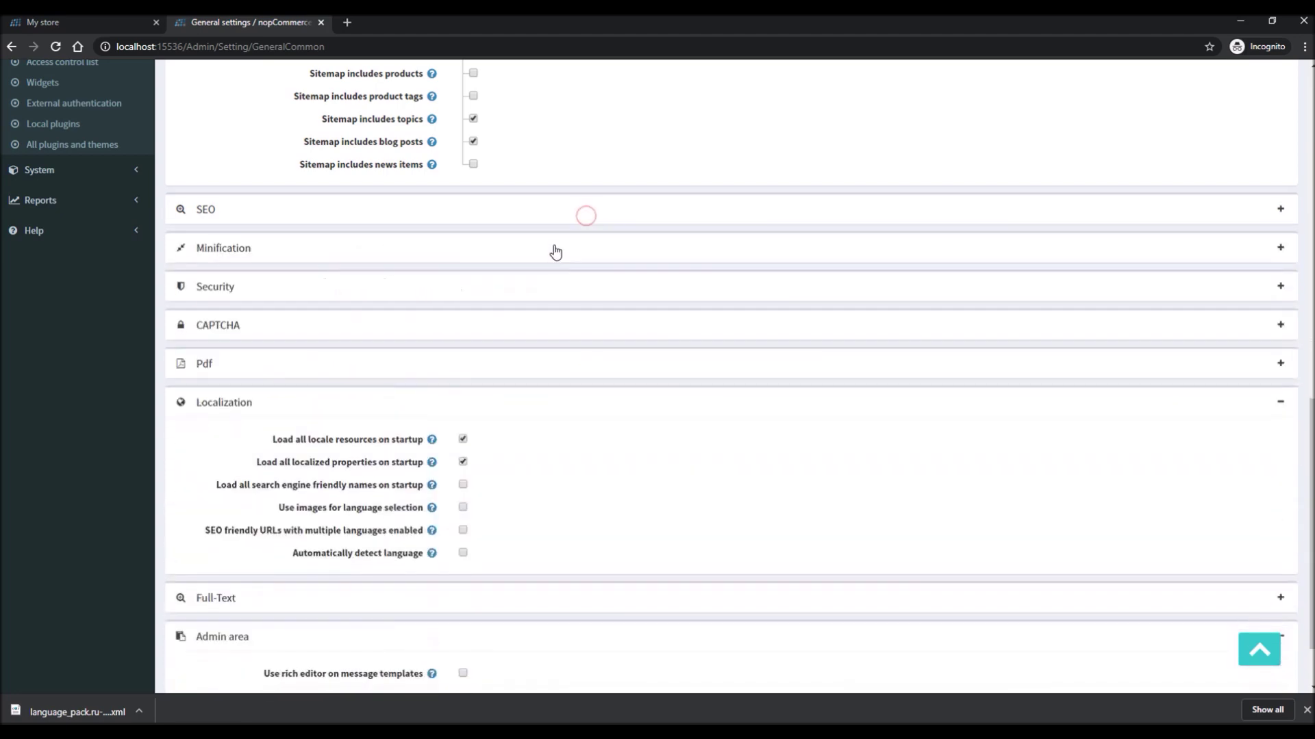
pyautogui.click(531, 207)
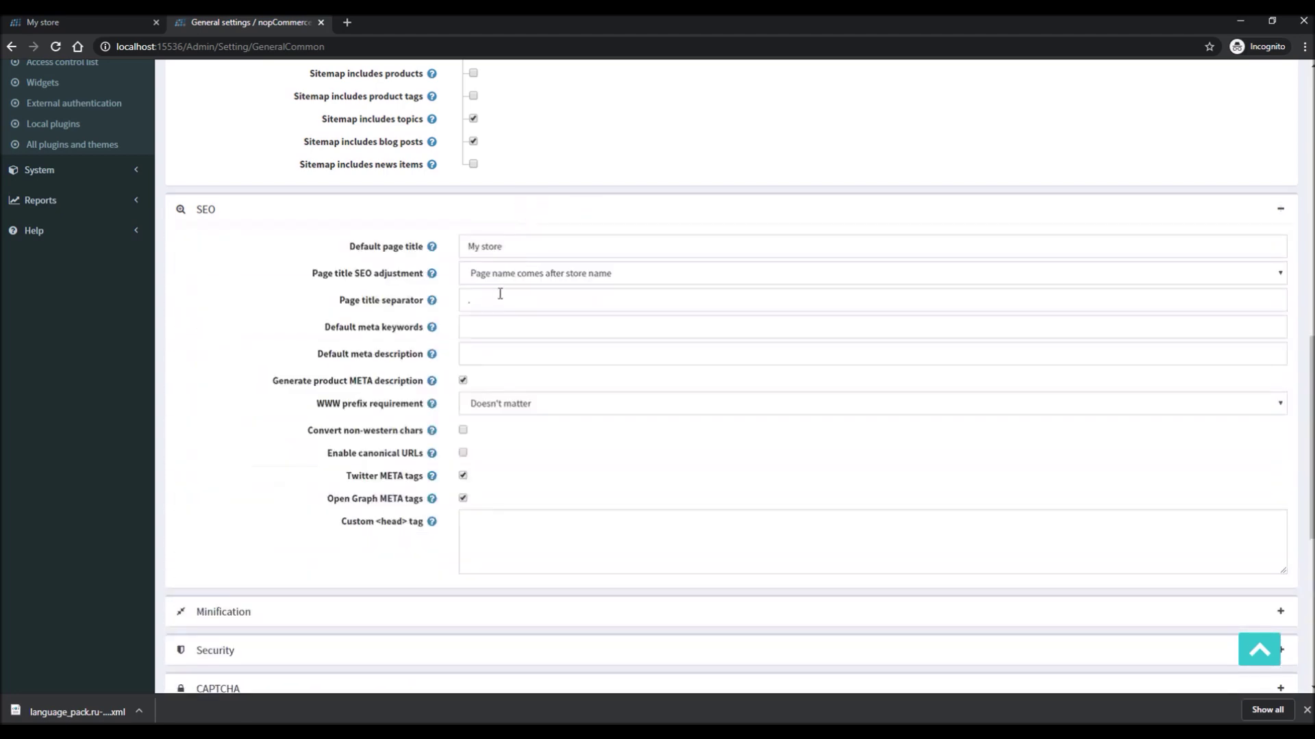
# Open the storefront's About us page, then return to the General settings tab
pyautogui.click(76, 26)
pyautogui.scroll(-15, 253, 357)
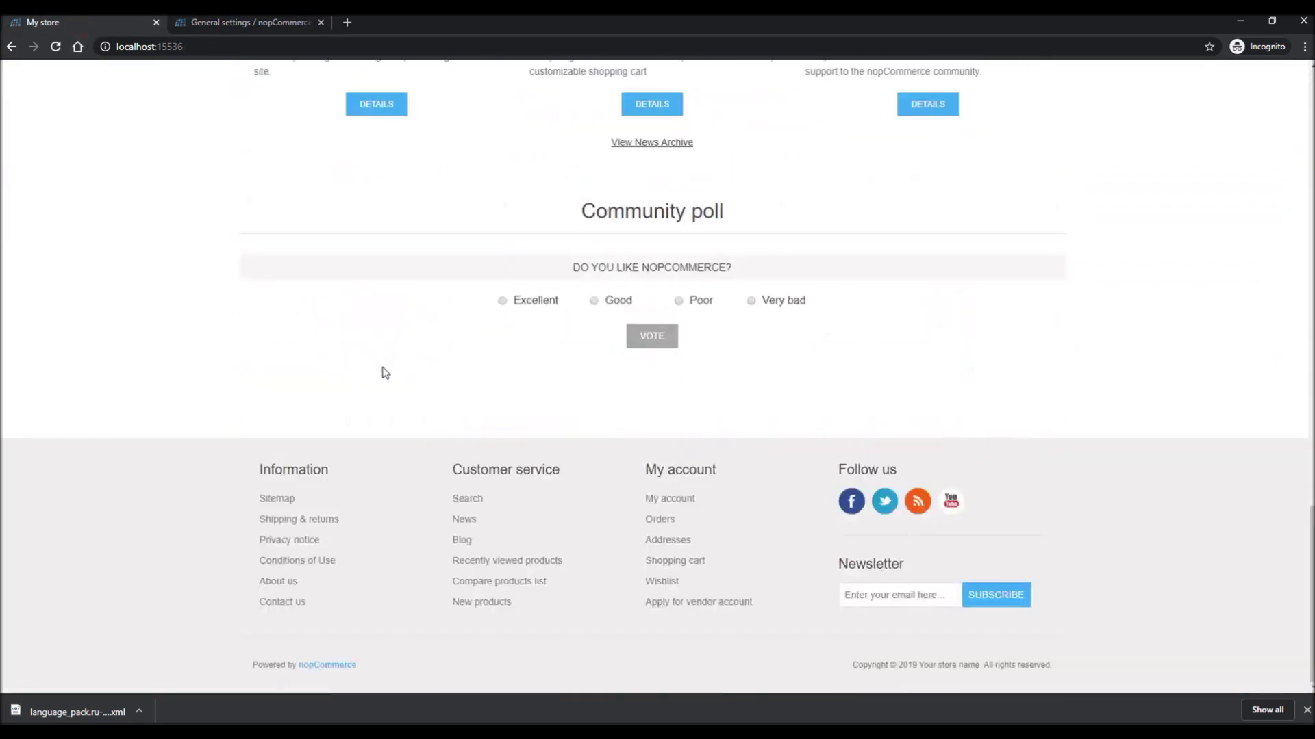
pyautogui.click(291, 581)
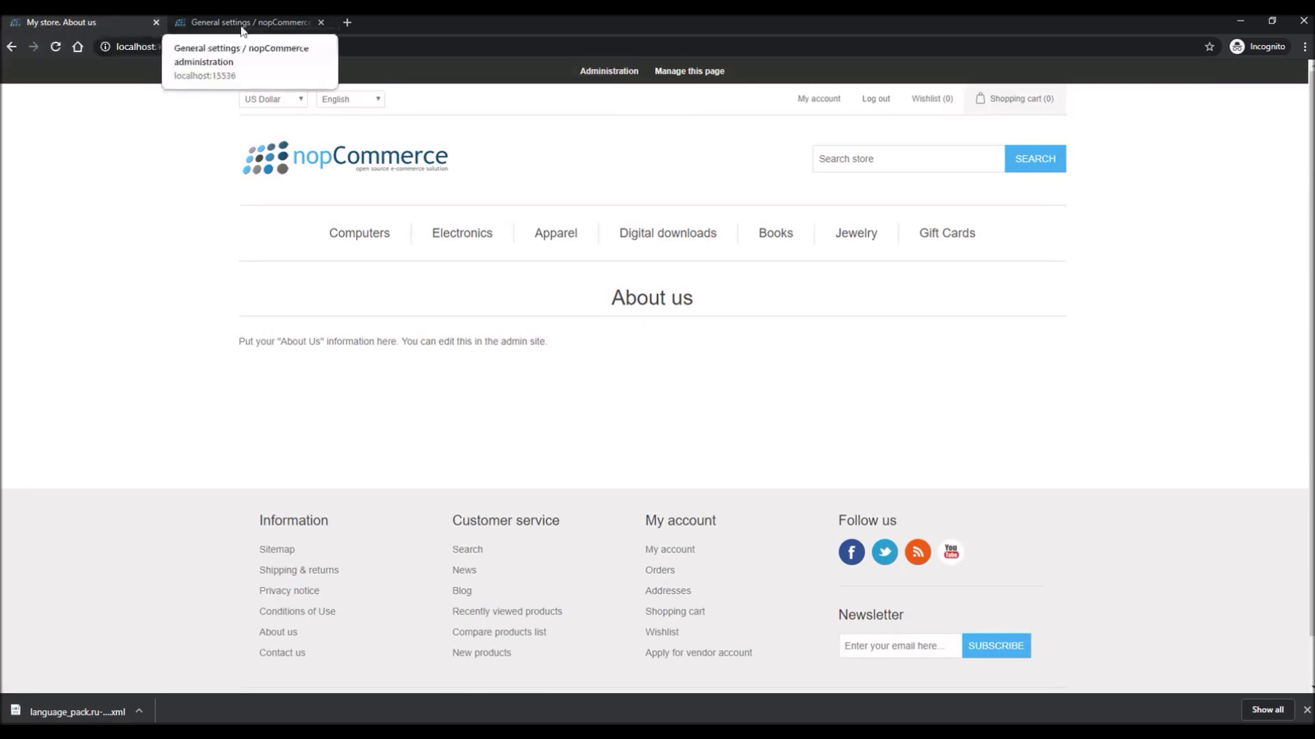
pyautogui.click(285, 23)
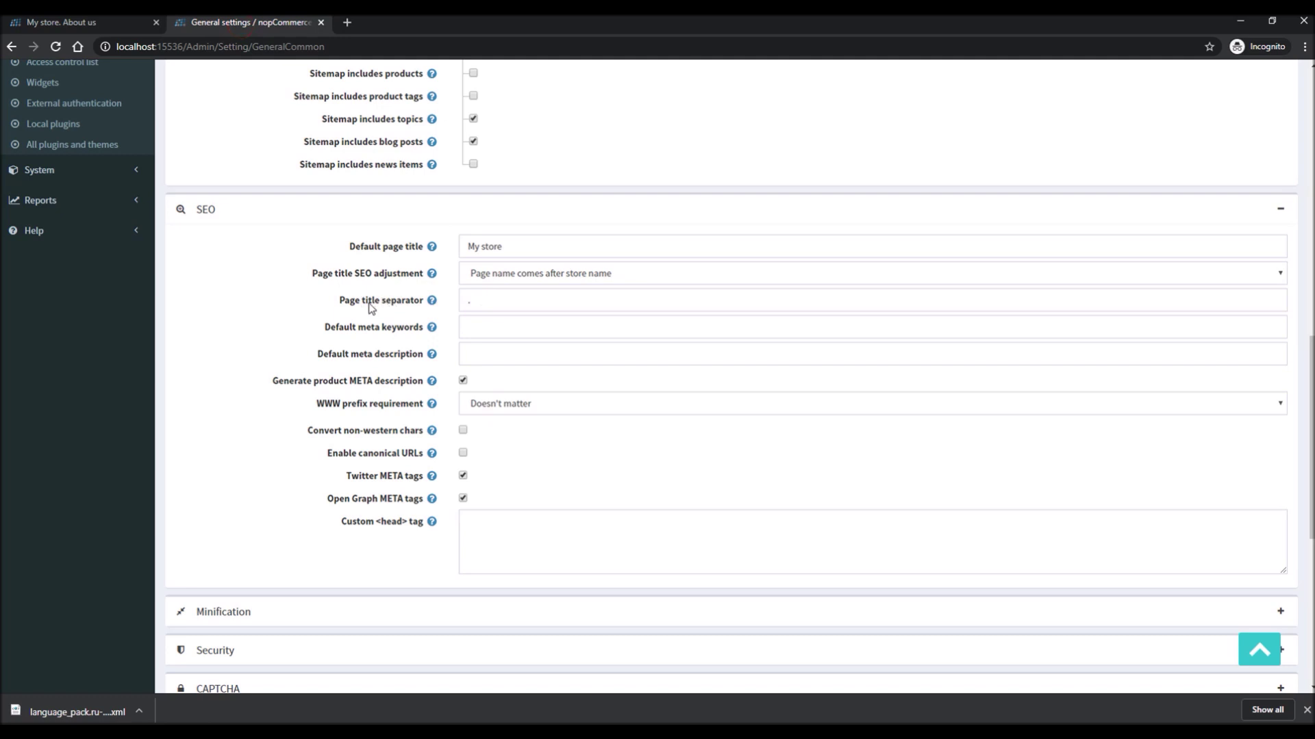
# Save the General settings with the page title separator as a bare '|'
pyautogui.moveTo(485, 303); pyautogui.dragTo(462, 302)
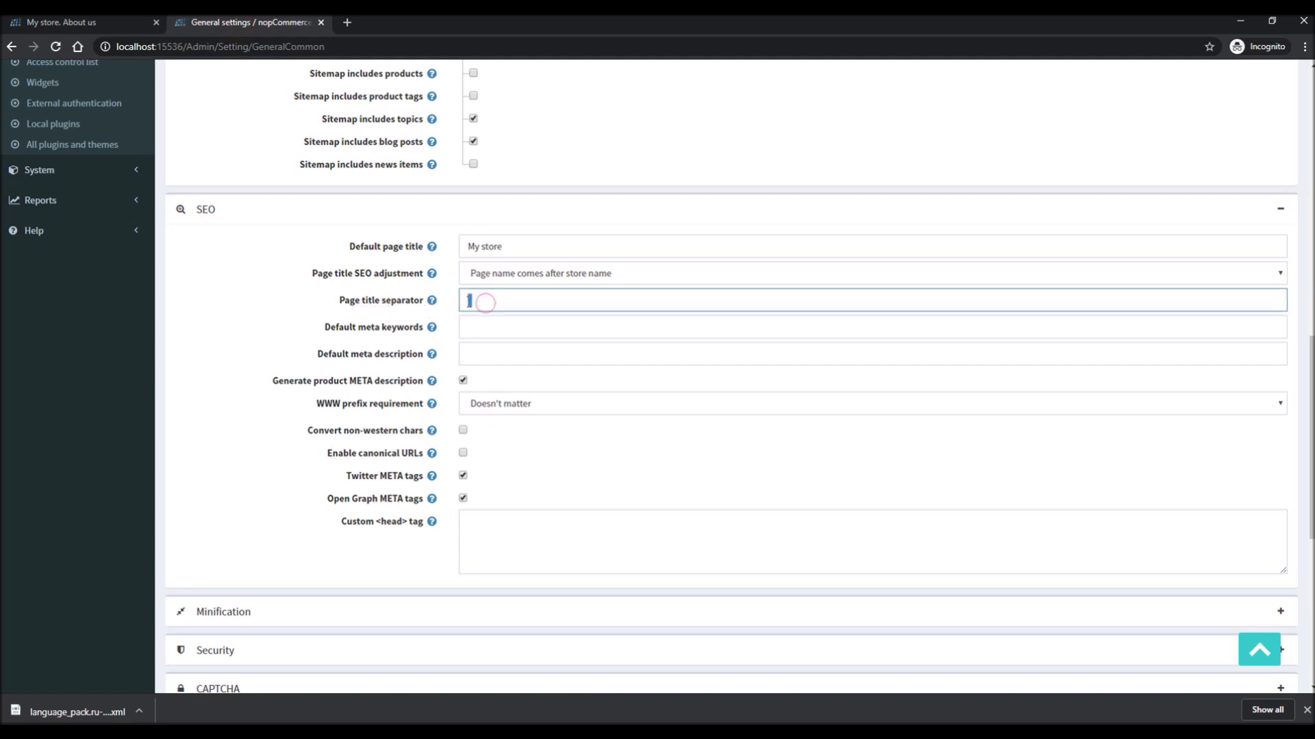
pyautogui.click(87, 21)
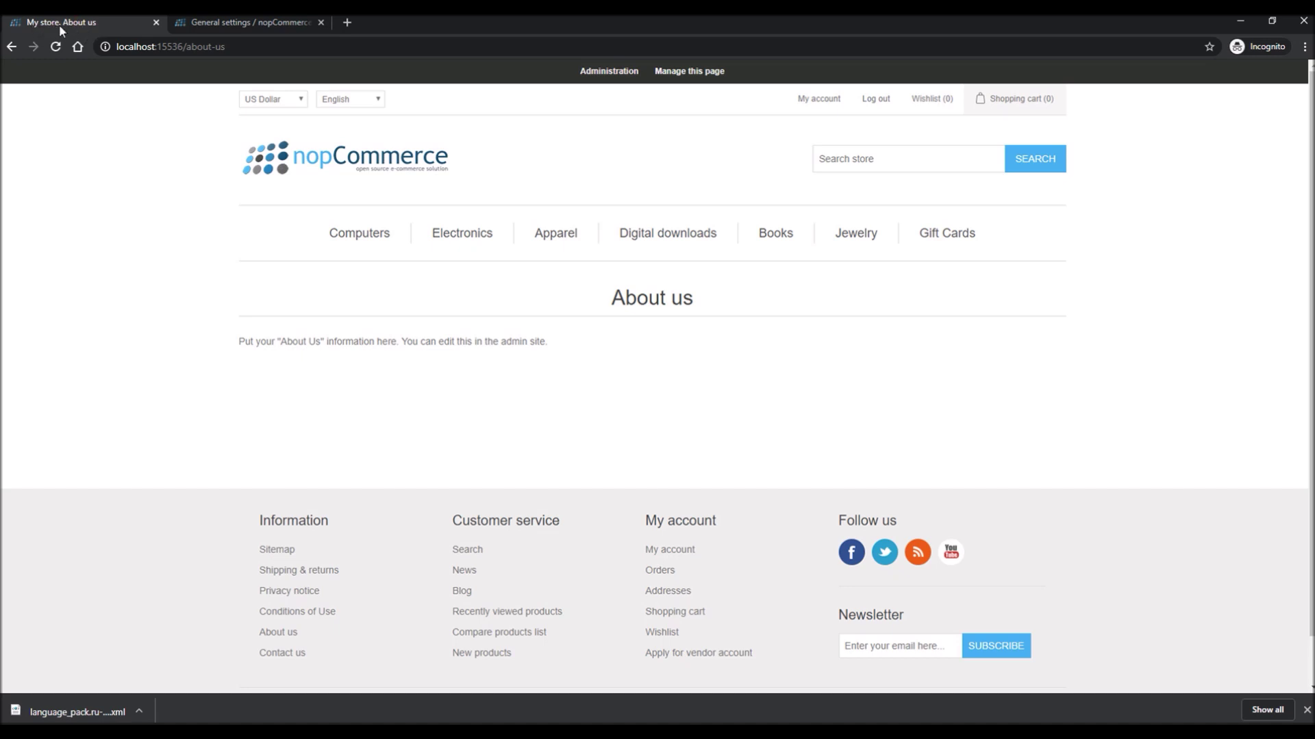
pyautogui.click(199, 22)
pyautogui.click(499, 291)
pyautogui.hotkey('ctrl', 'a')
pyautogui.moveTo(429, 299)
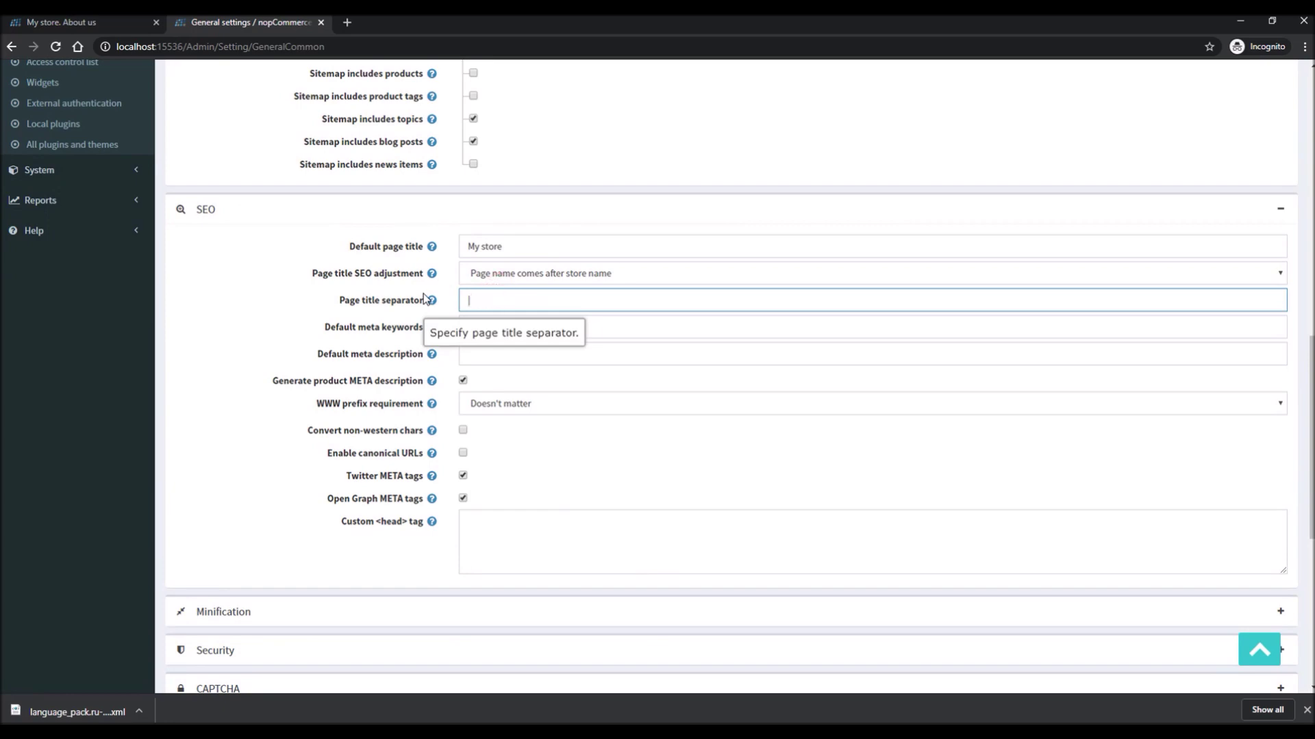
pyautogui.press('Return')
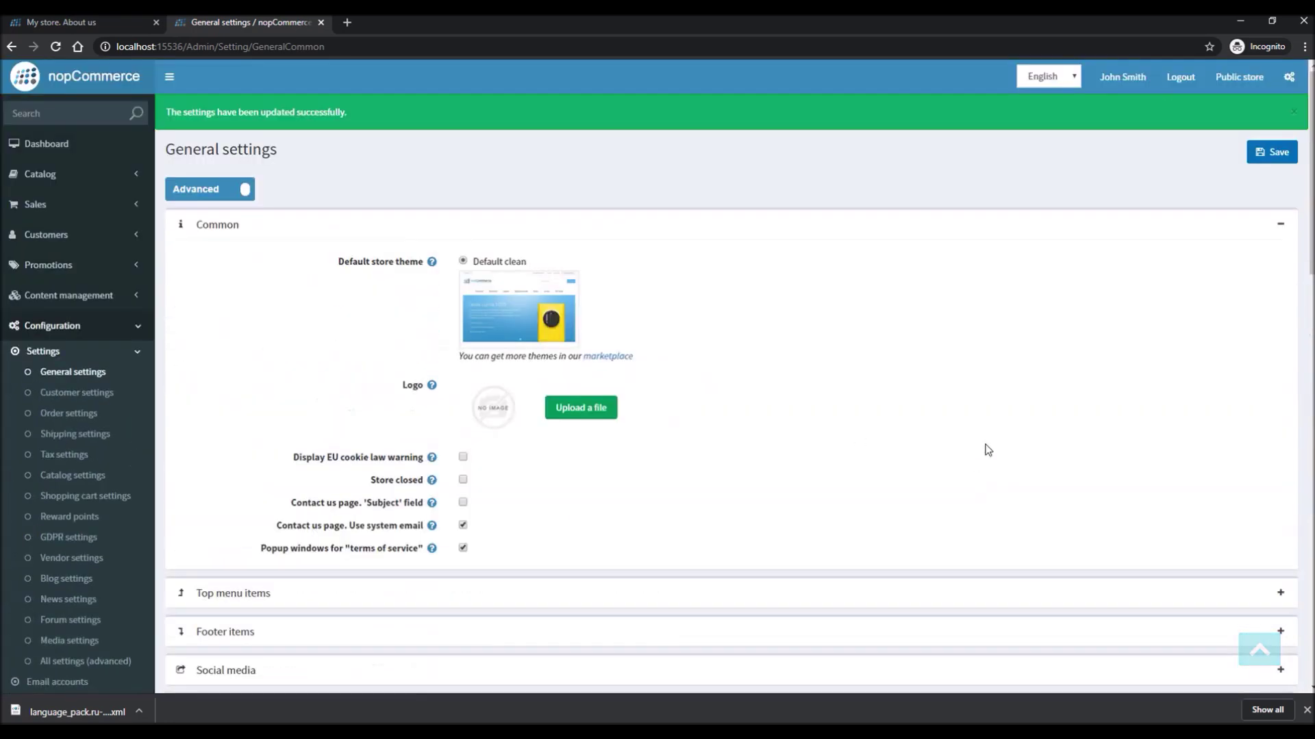
pyautogui.click(1263, 157)
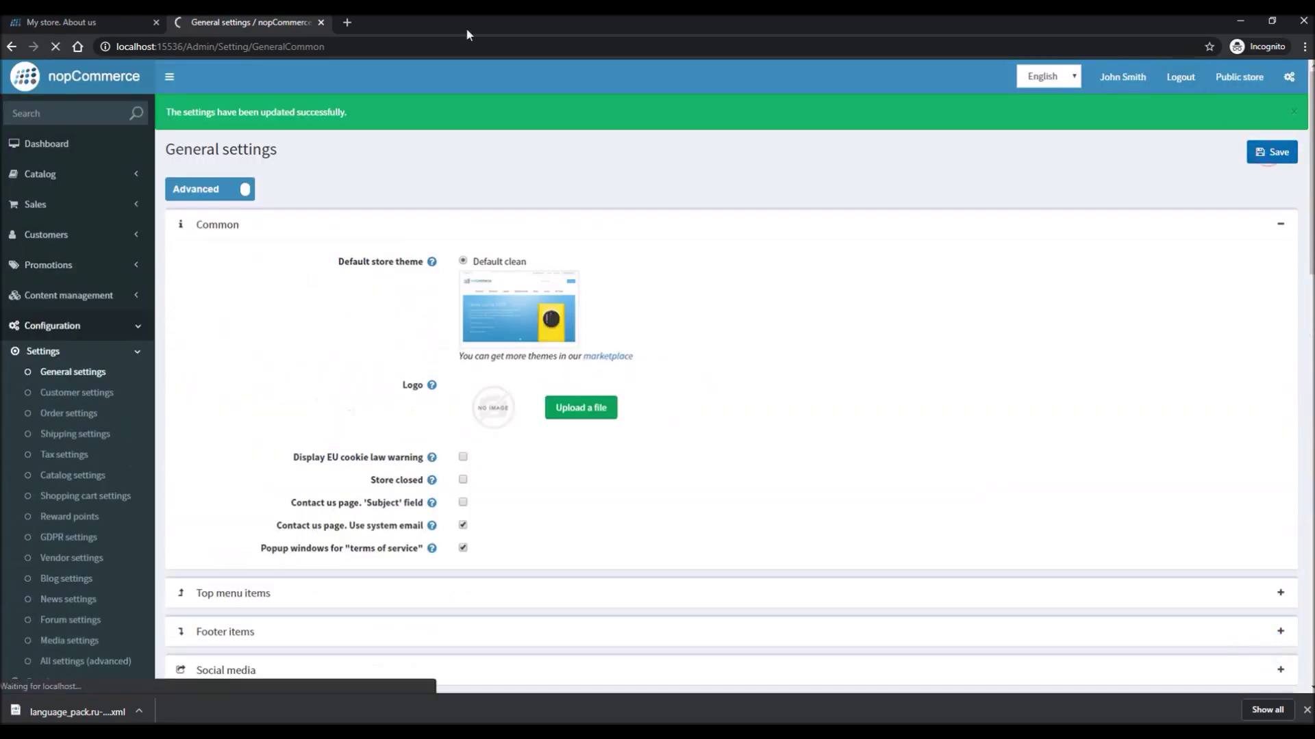
# Reload About us to confirm the title 'My store|About us', then return to the separator field
pyautogui.click(113, 22)
pyautogui.click(56, 48)
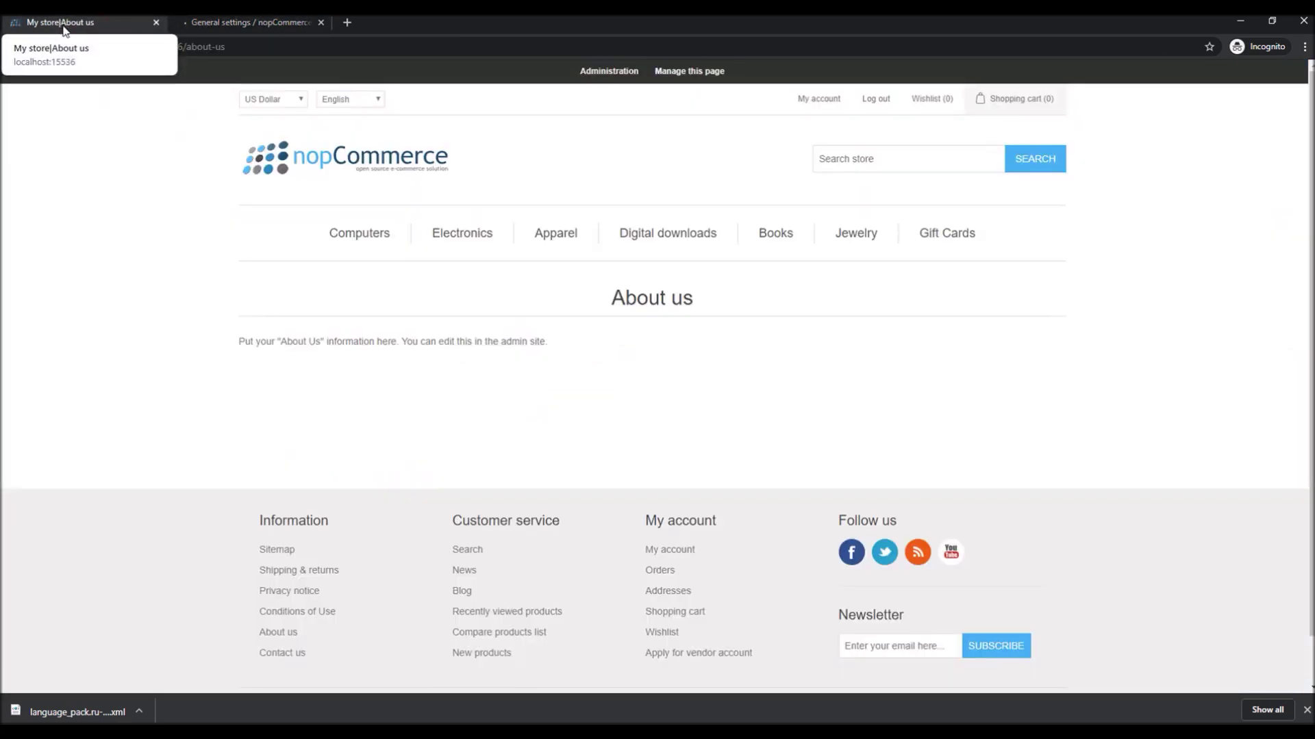
pyautogui.click(212, 22)
pyautogui.scroll(-8, 438, 293)
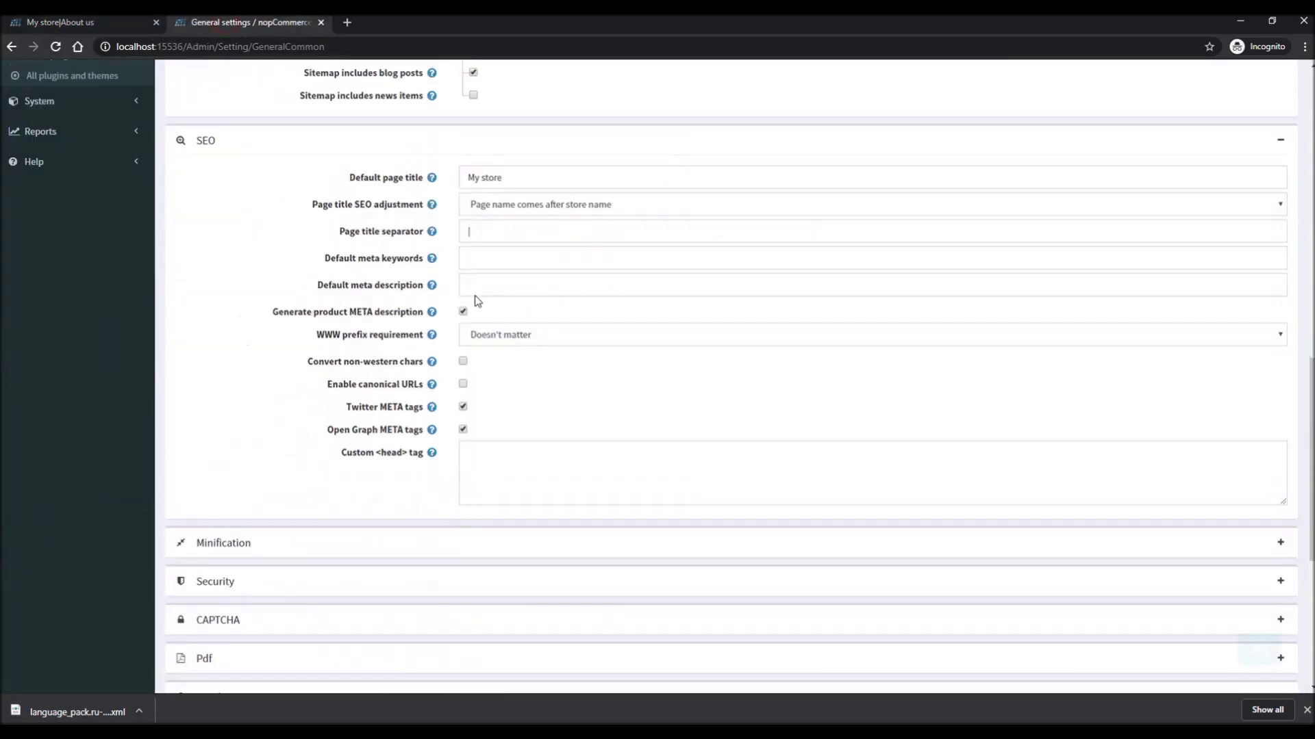
pyautogui.scroll(-5, 476, 294)
pyautogui.scroll(5, 491, 311)
pyautogui.click(489, 200)
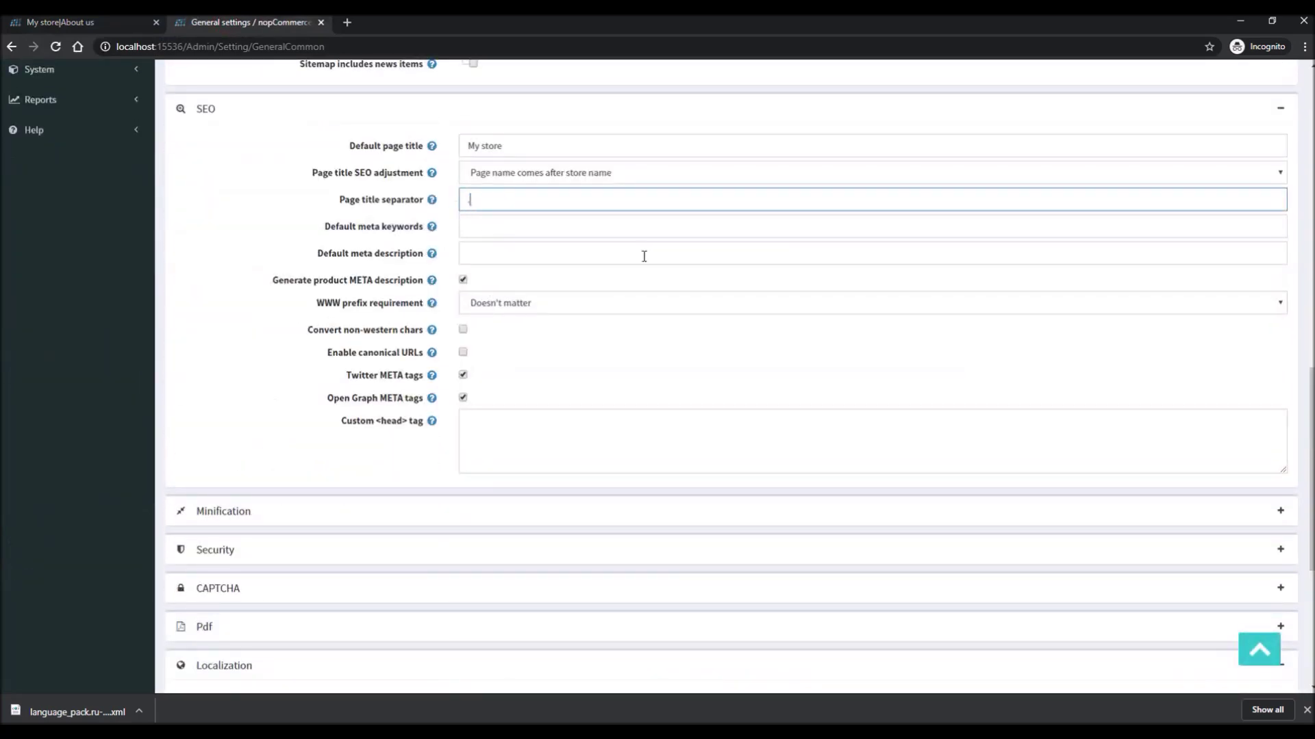
# Review Default meta keywords and description, then open the WWW prefix requirement dropdown
pyautogui.click(560, 230)
pyautogui.moveTo(432, 232)
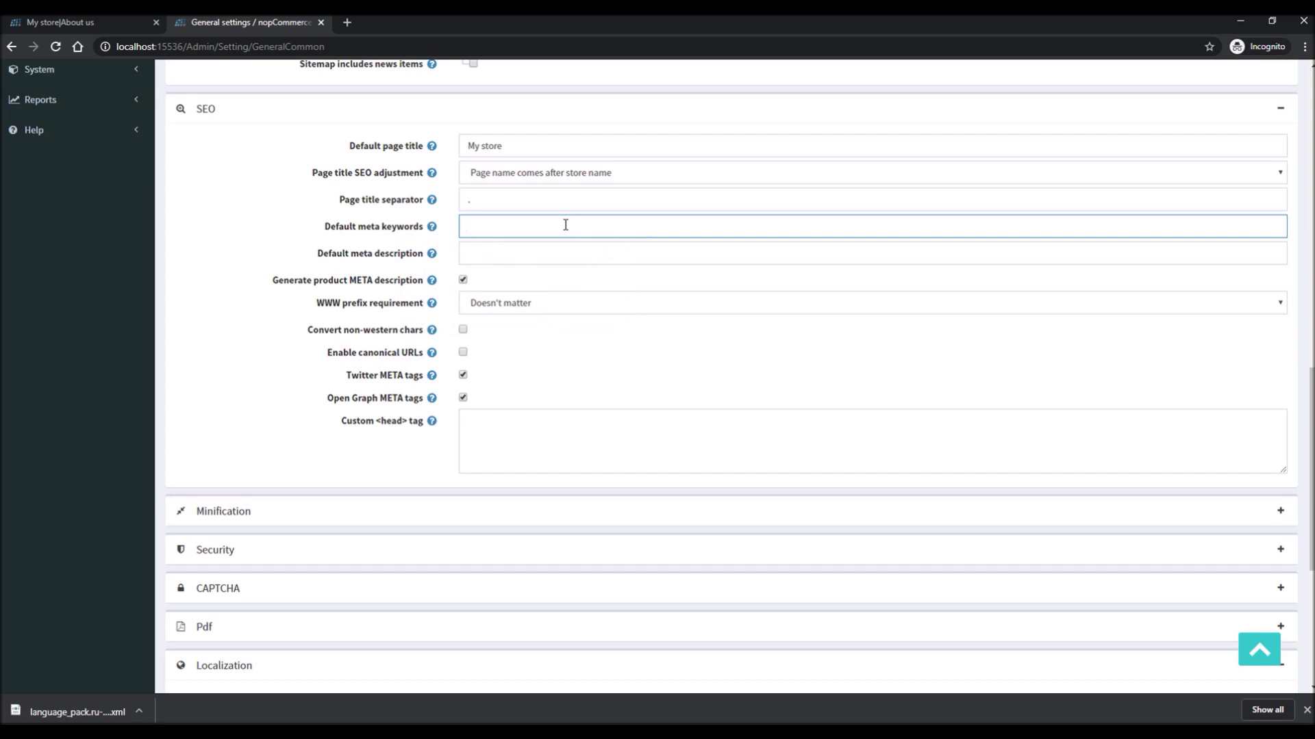
pyautogui.moveTo(432, 254)
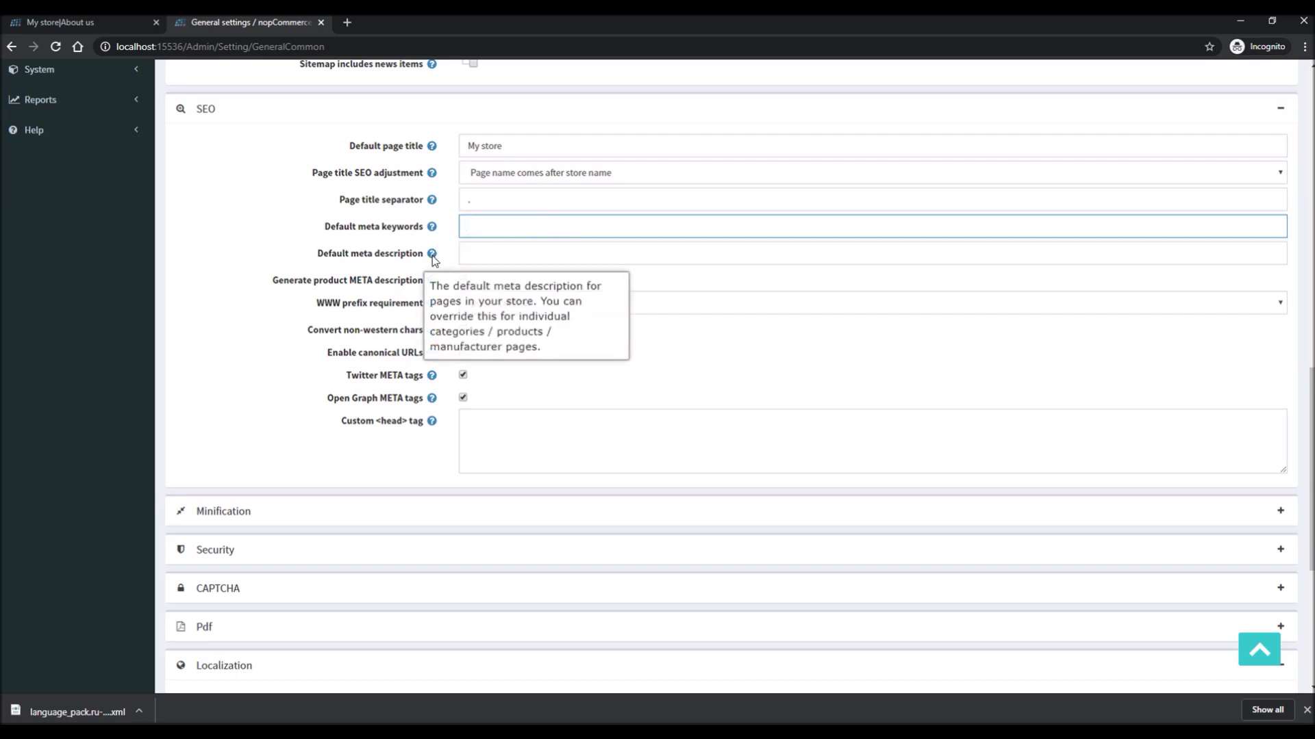
pyautogui.click(491, 254)
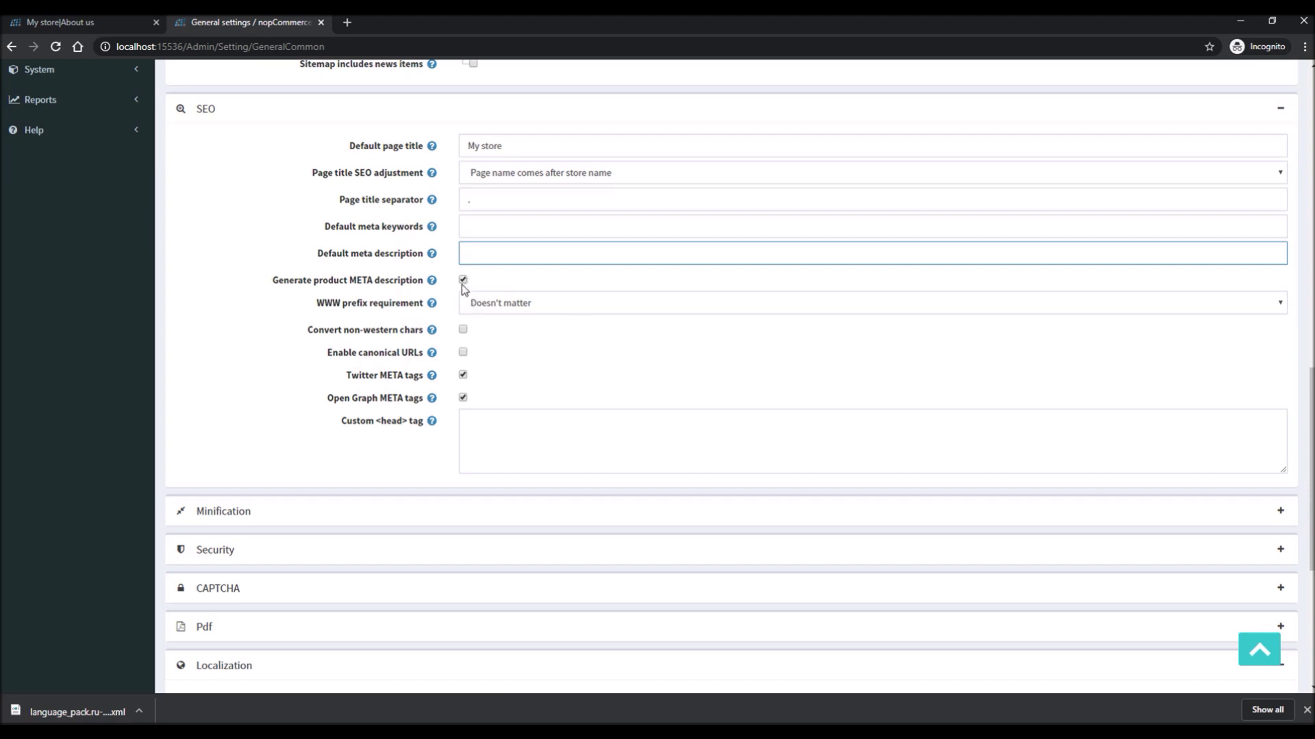
pyautogui.click(505, 313)
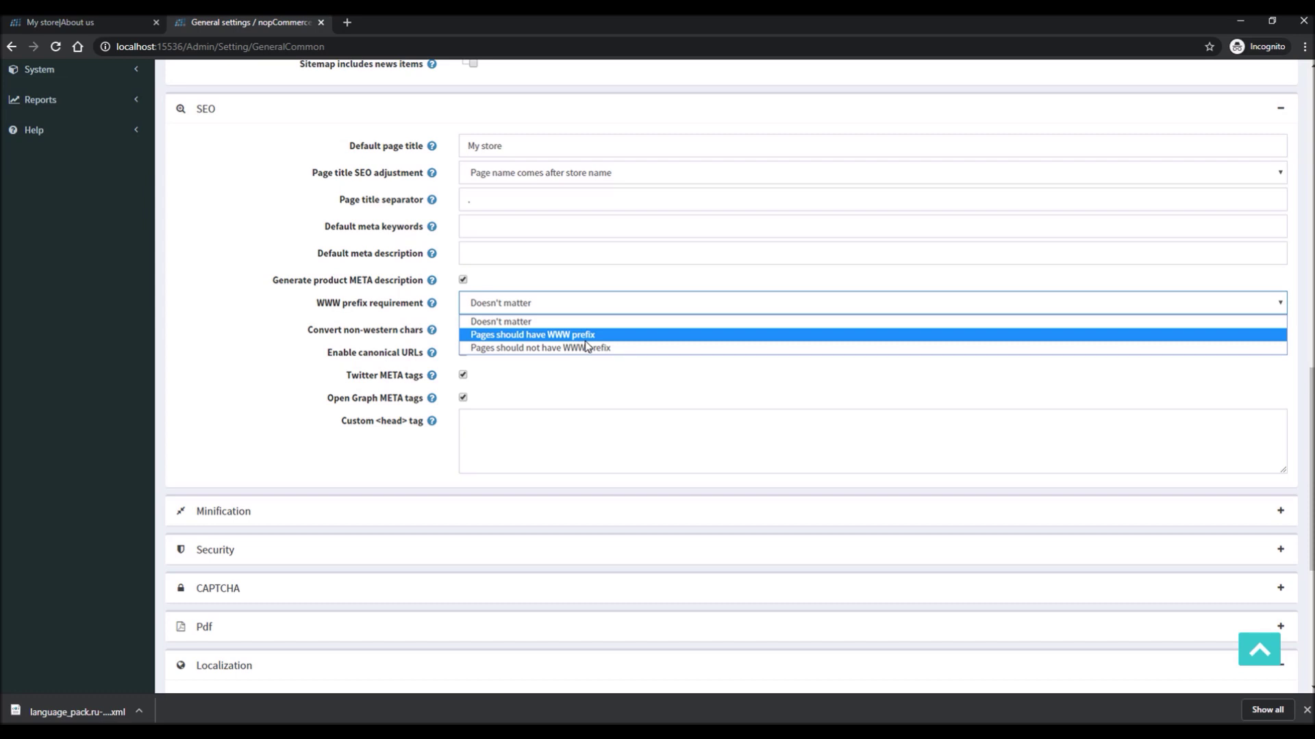
# Set WWW prefix requirement to 'Pages should have WWW prefix' and move to the Custom <head> tag box
pyautogui.click(644, 372)
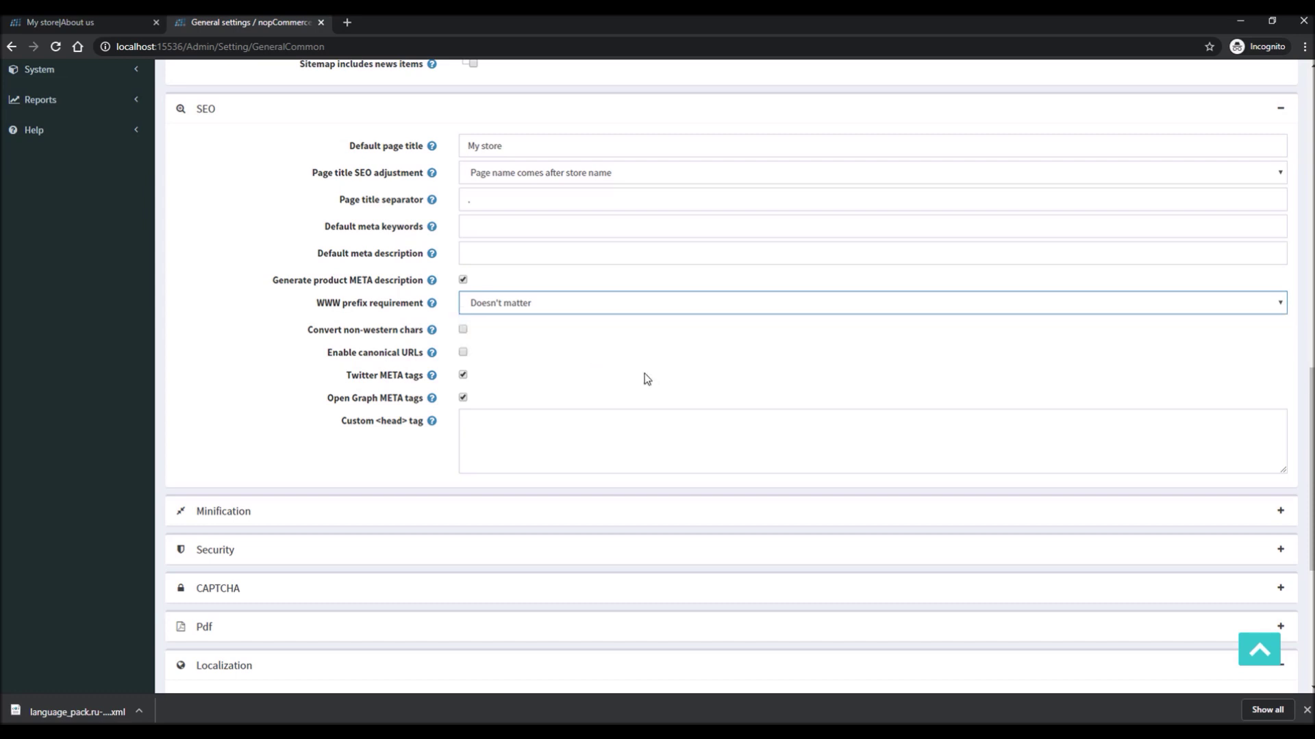
pyautogui.click(549, 299)
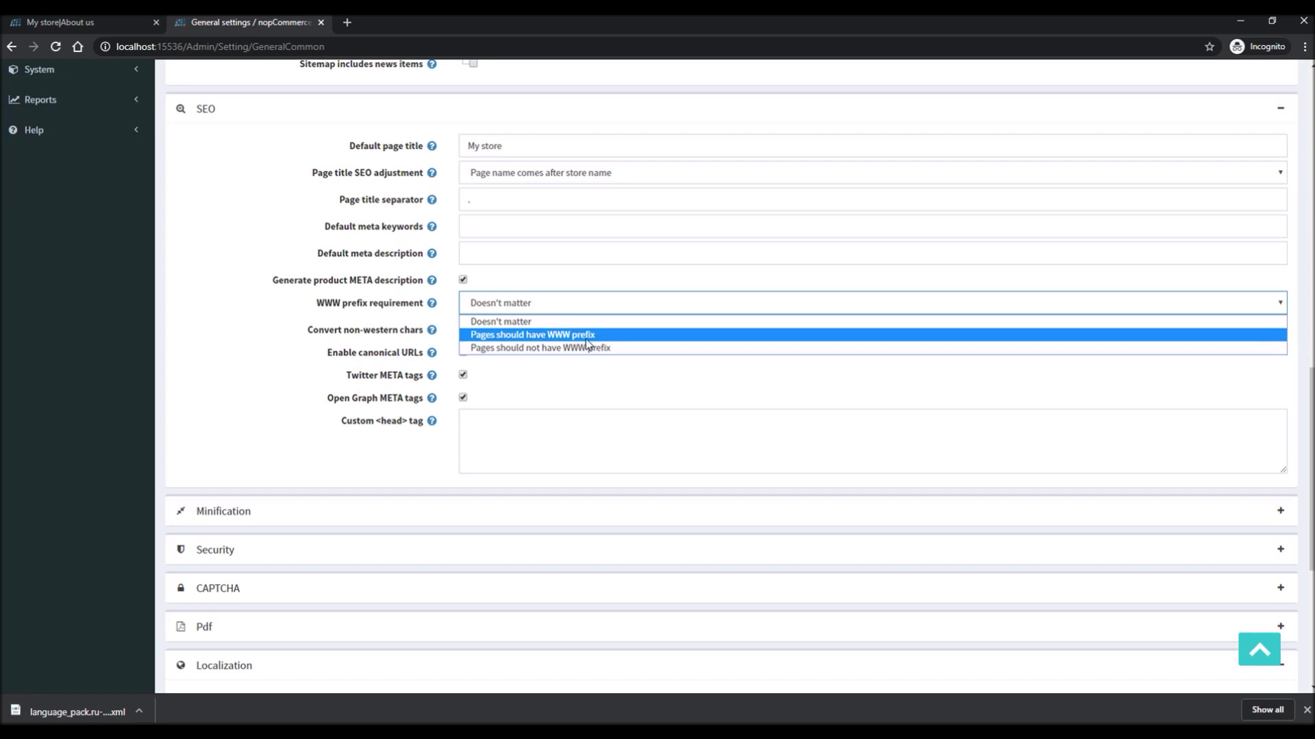
pyautogui.click(630, 365)
pyautogui.click(577, 301)
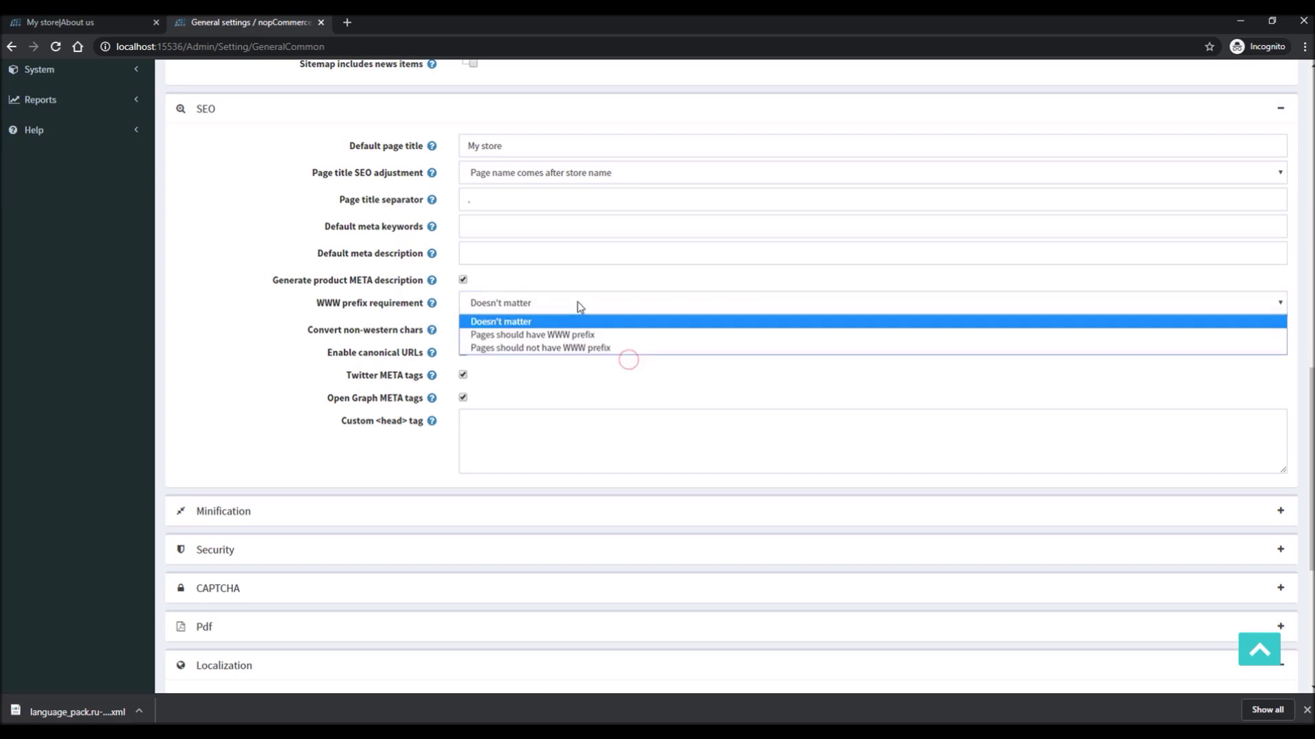
pyautogui.click(598, 336)
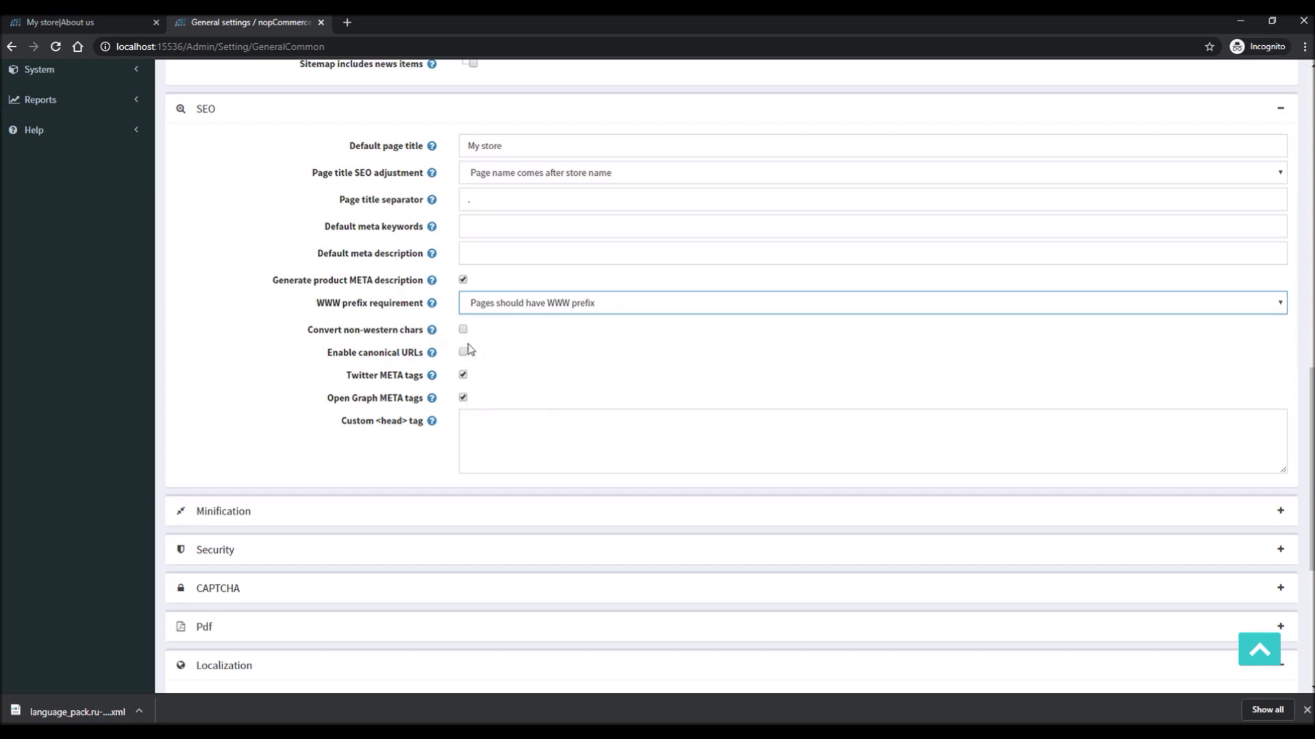
pyautogui.click(523, 424)
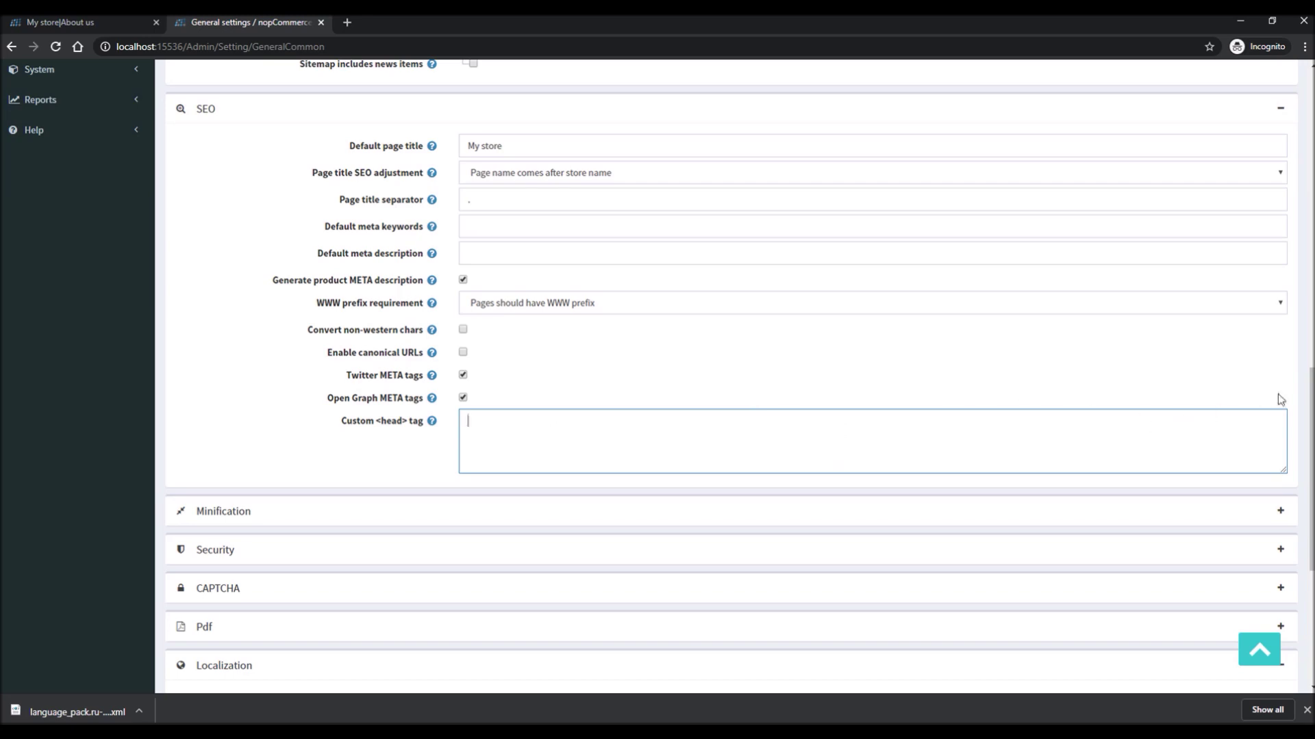
# Save the General settings and open Catalog > Products in the admin sidebar
pyautogui.moveTo(1306, 389); pyautogui.dragTo(1279, 83)
pyautogui.click(1277, 153)
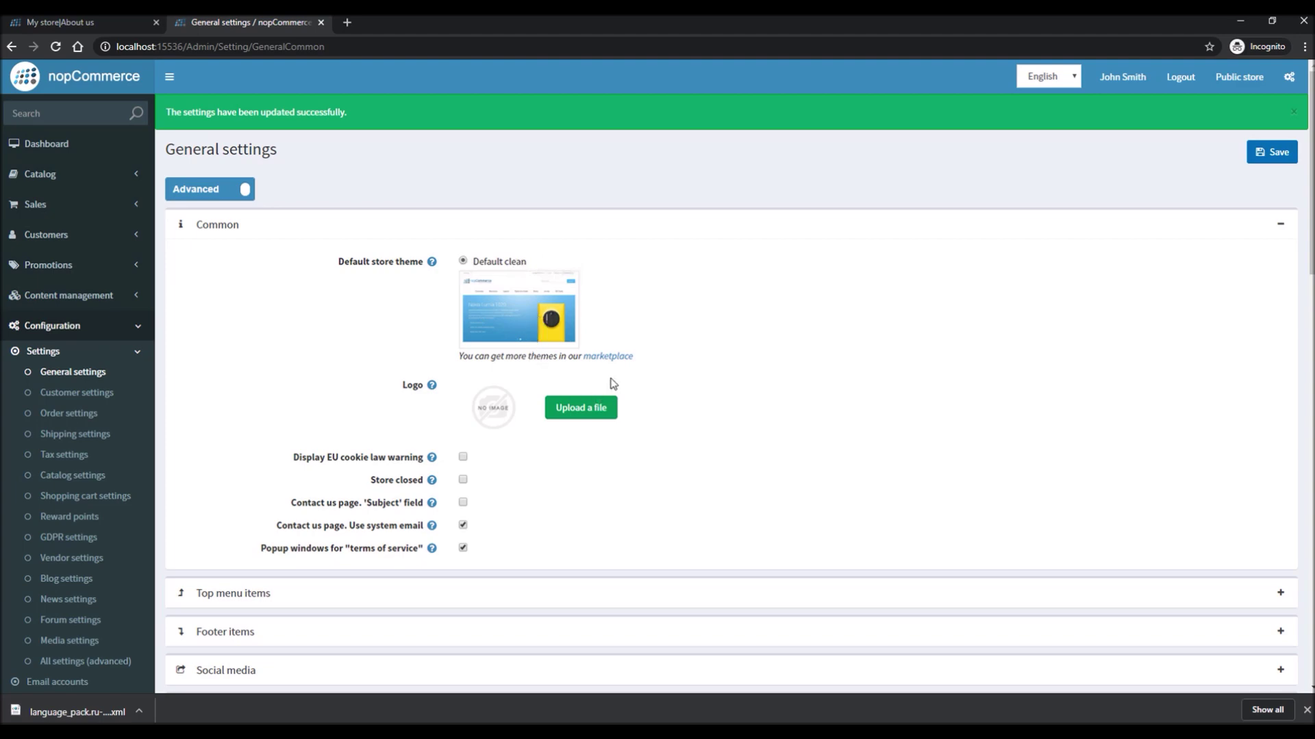
pyautogui.moveTo(1309, 151); pyautogui.dragTo(1297, 286)
pyautogui.click(81, 175)
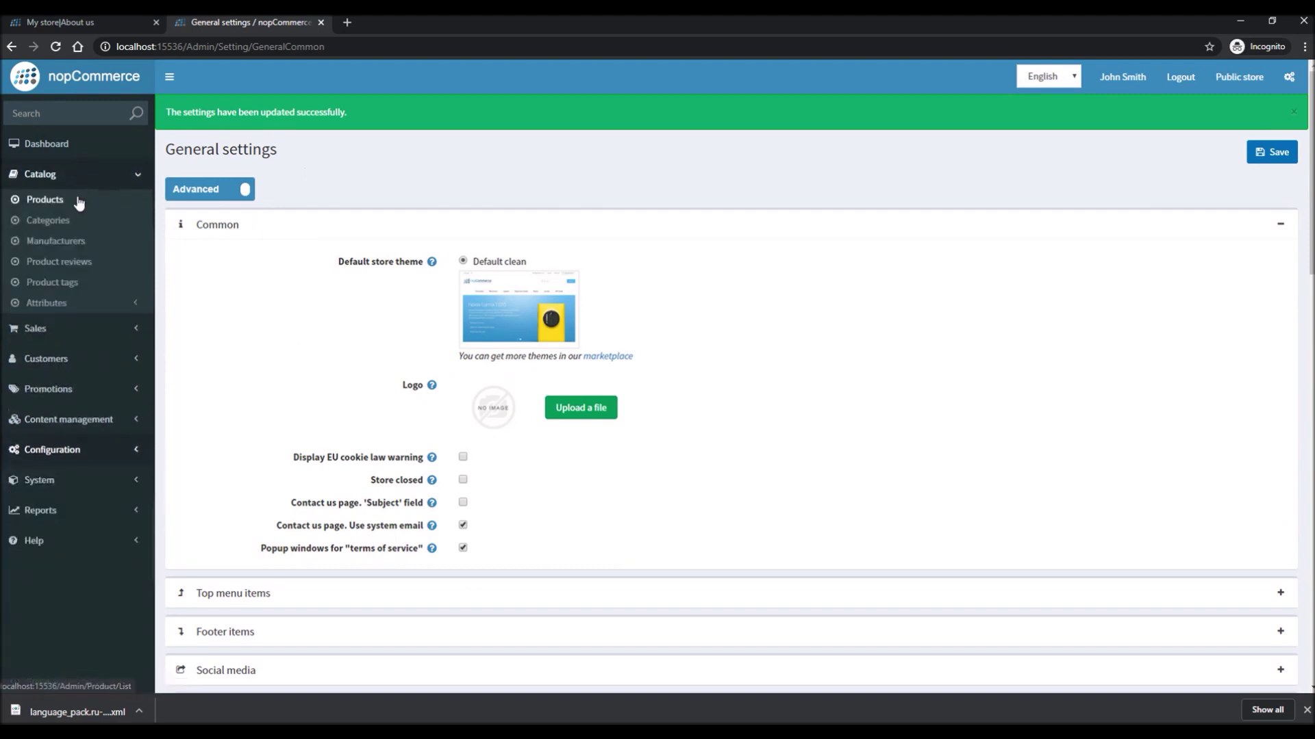
pyautogui.click(64, 203)
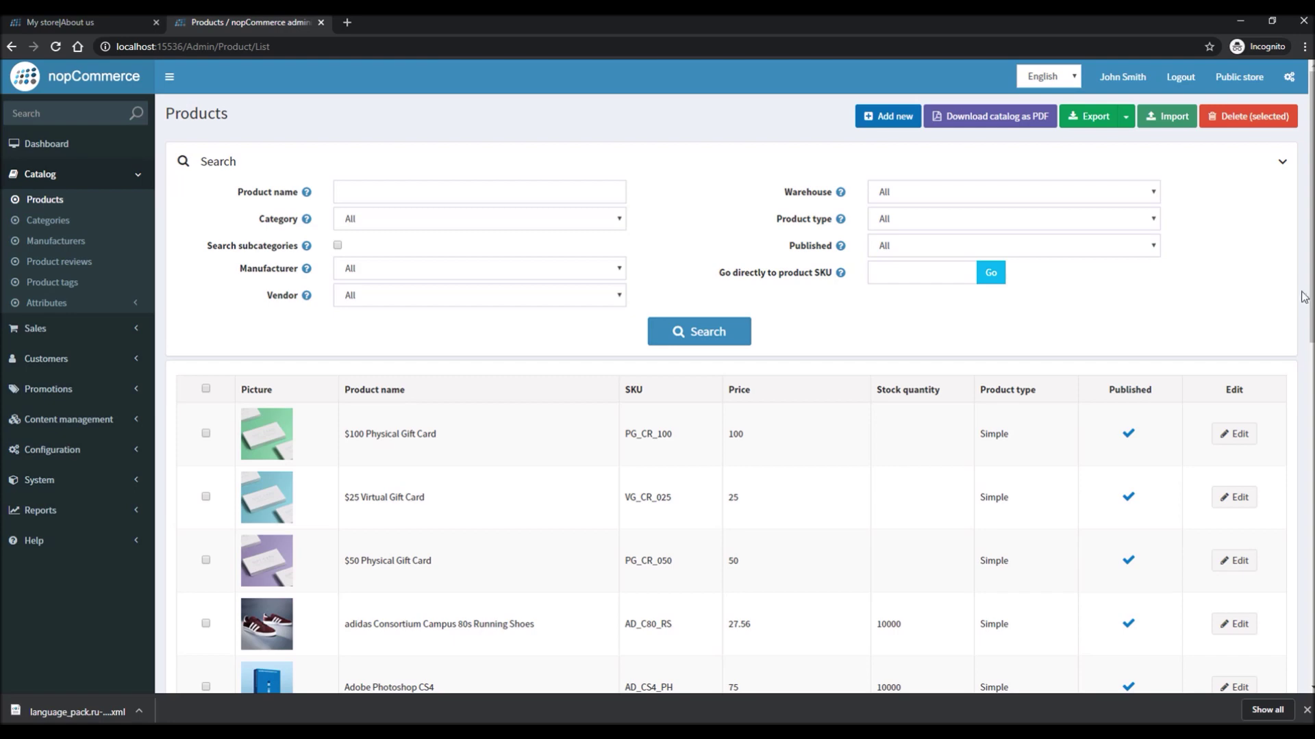
# Open the Apple iCam product for editing from the products list
pyautogui.moveTo(1307, 240); pyautogui.dragTo(1297, 398)
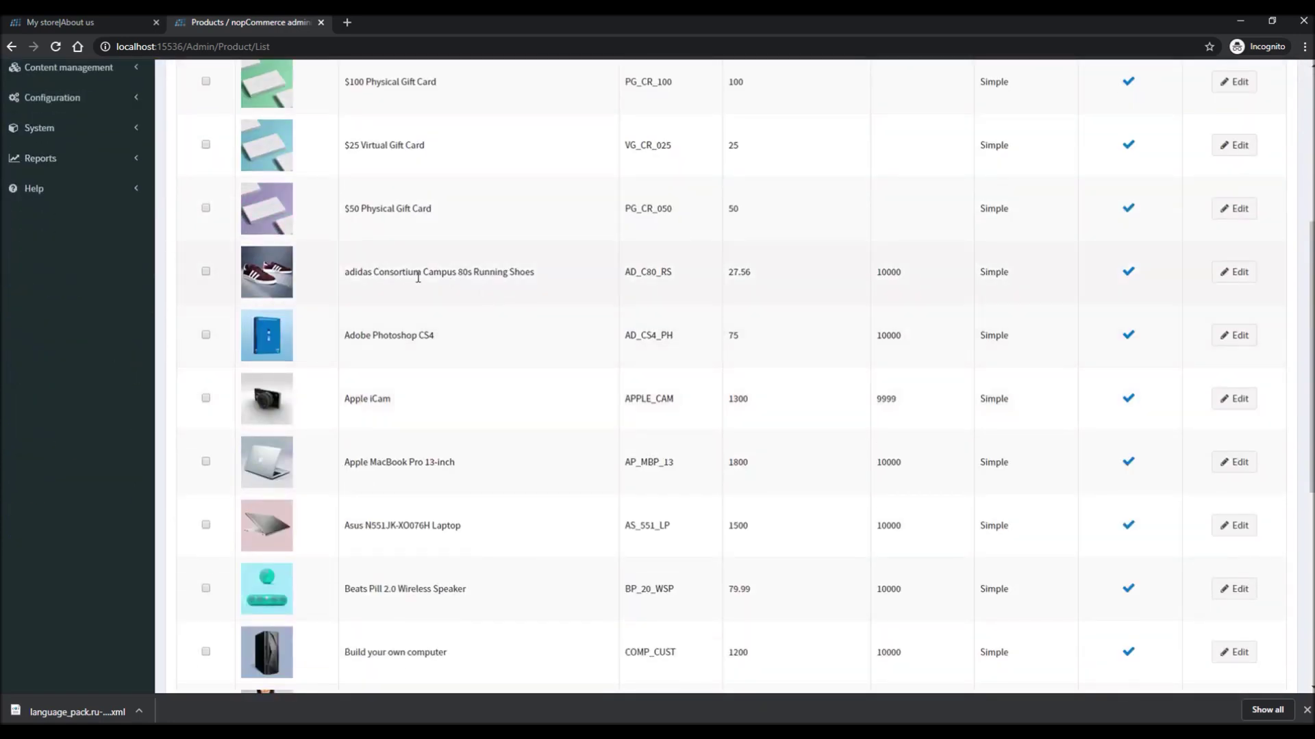
pyautogui.moveTo(350, 399); pyautogui.dragTo(394, 404)
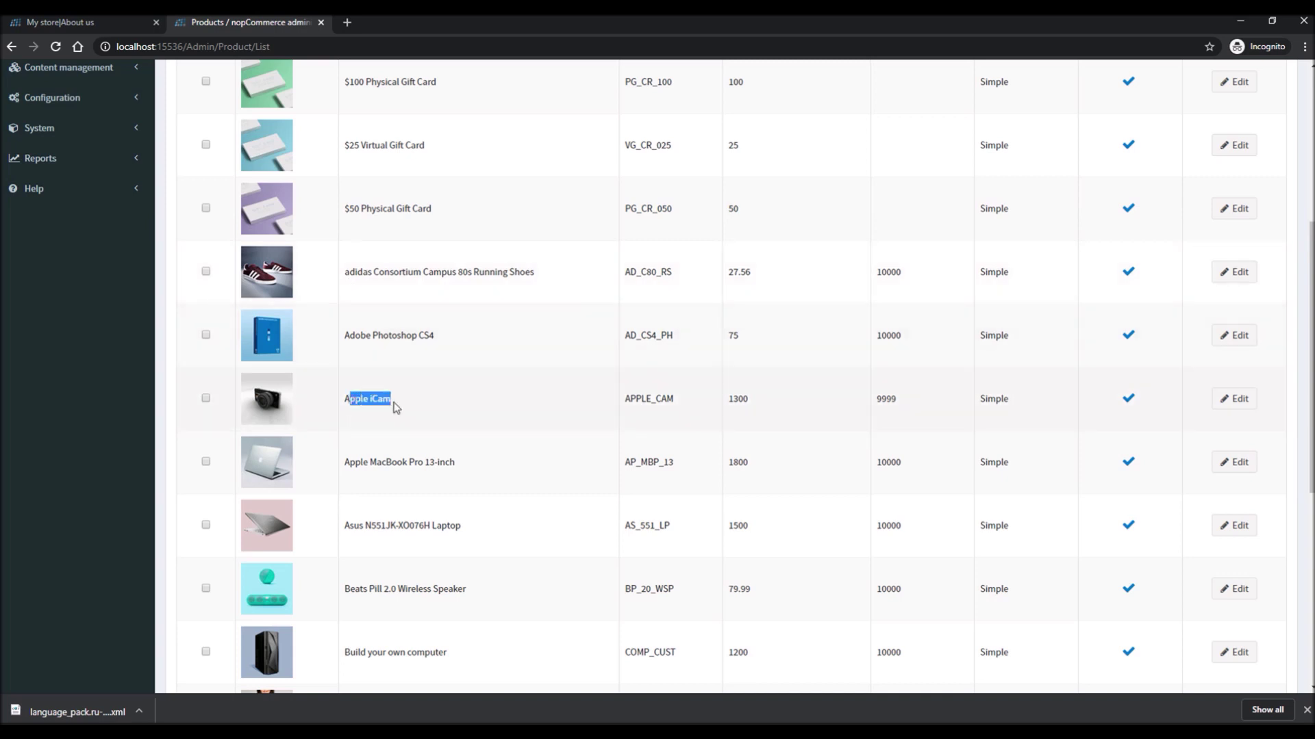
pyautogui.click(1243, 397)
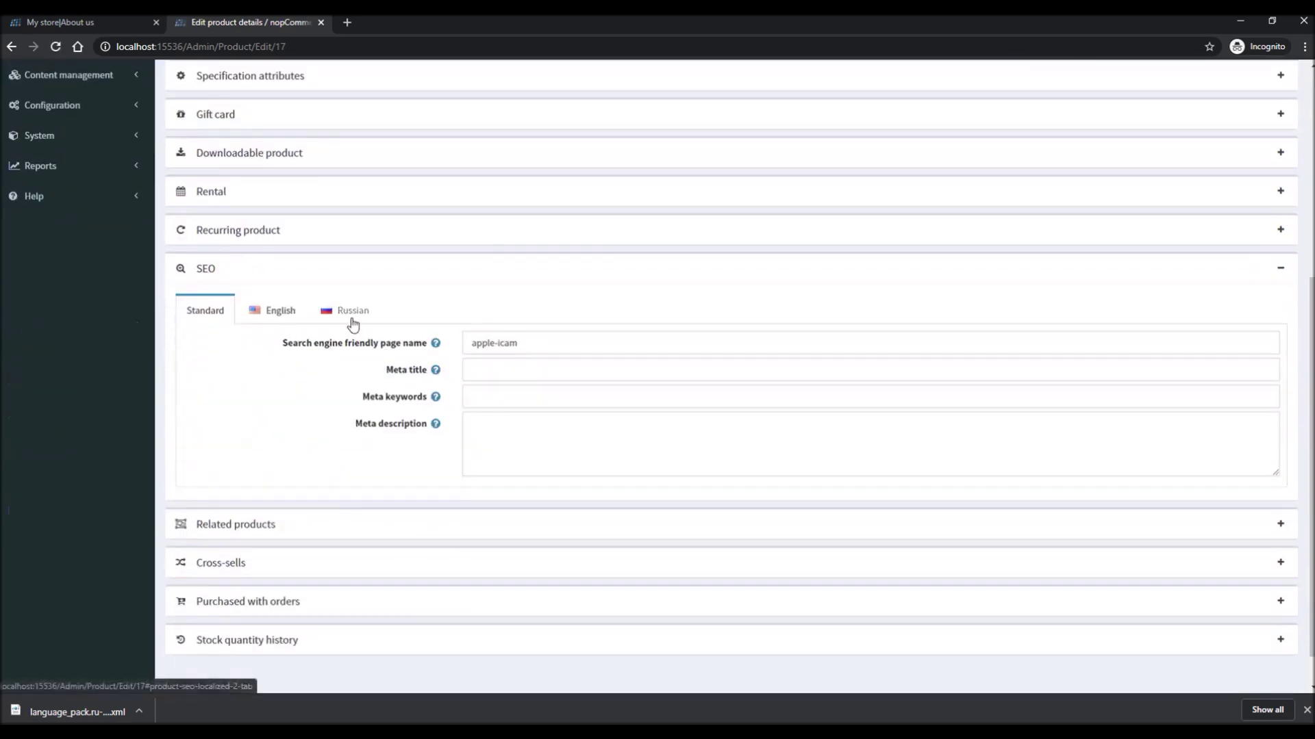
# Inspect the SEO page name 'apple-icam' and the empty Meta title, keywords and description fields
pyautogui.click(528, 342)
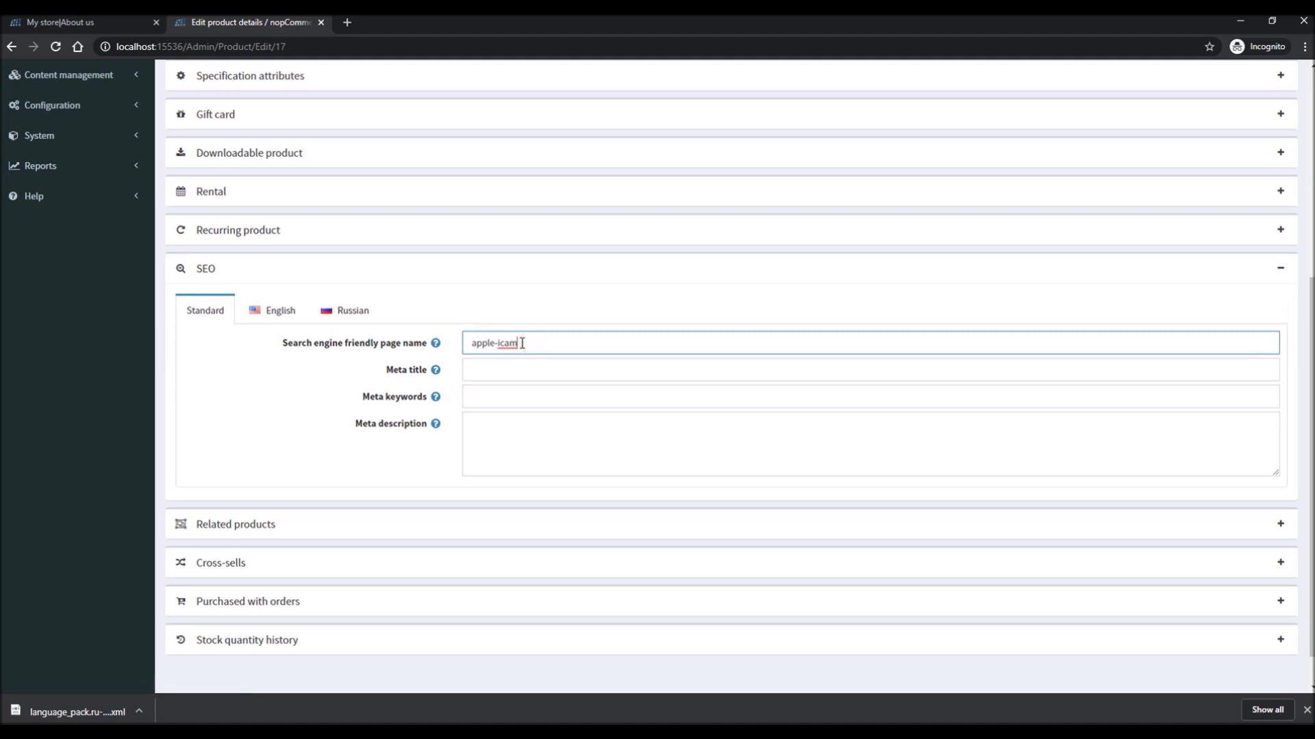
pyautogui.moveTo(528, 342); pyautogui.dragTo(468, 342)
pyautogui.click(480, 369)
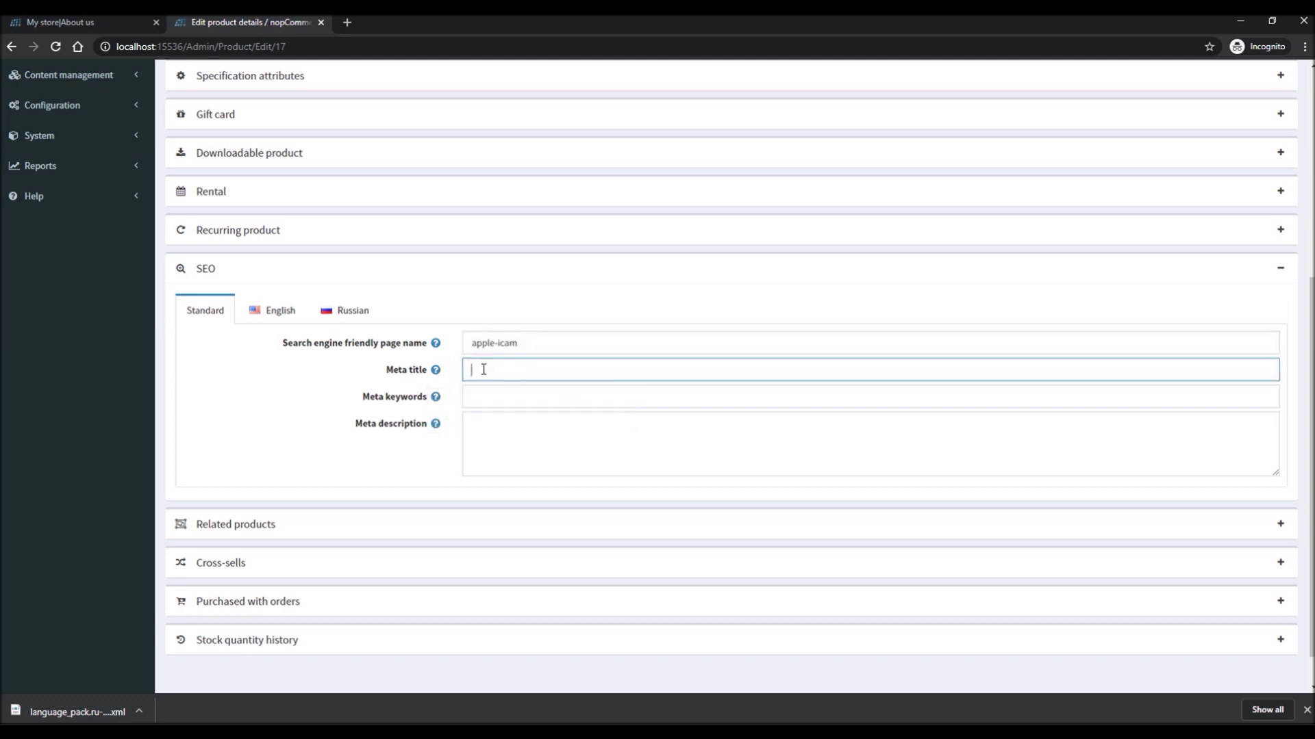
pyautogui.click(500, 394)
pyautogui.click(514, 437)
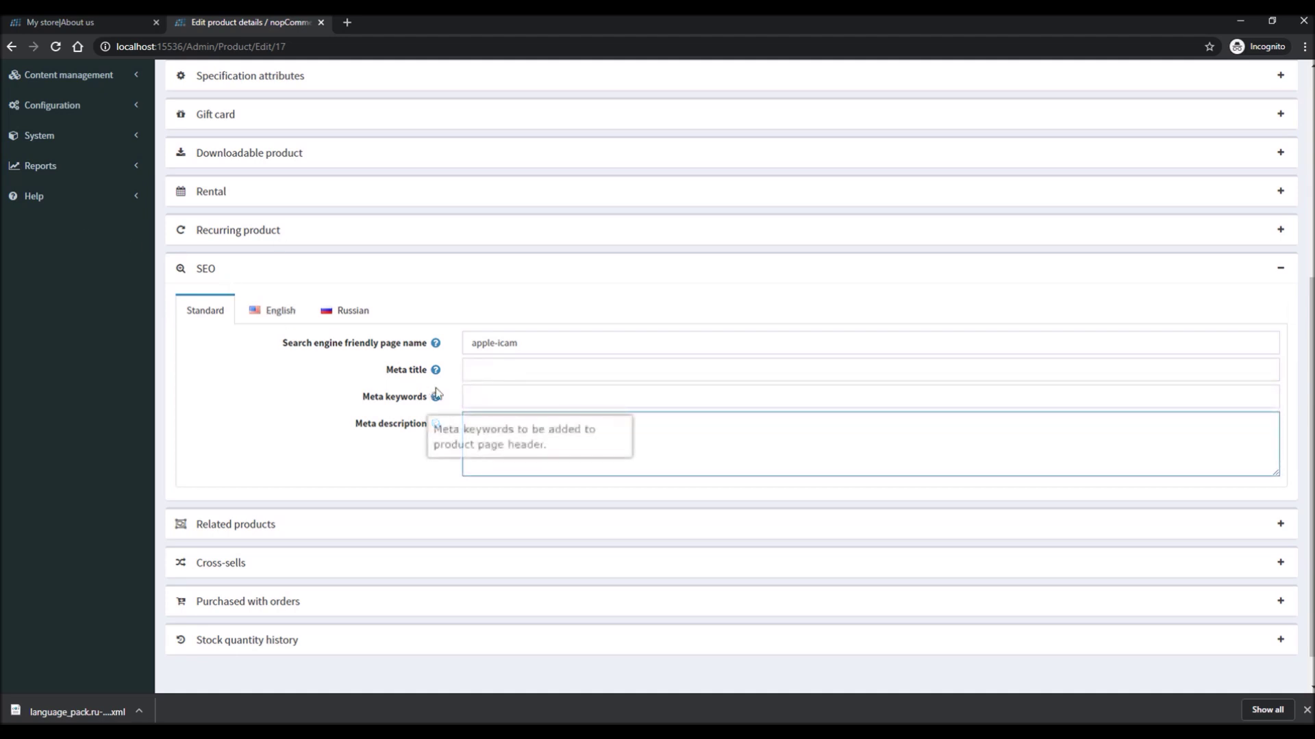
pyautogui.scroll(-1, 531, 391)
pyautogui.scroll(5, 384, 329)
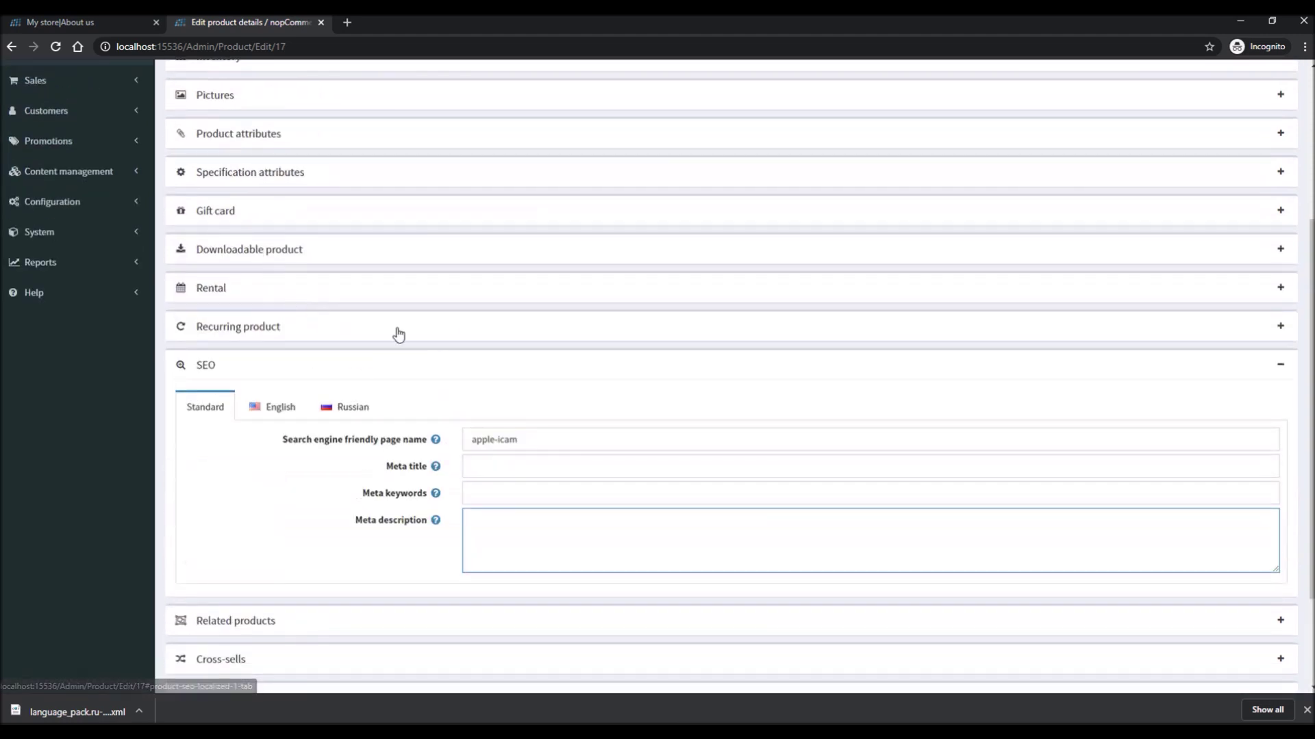
pyautogui.scroll(-5, 370, 357)
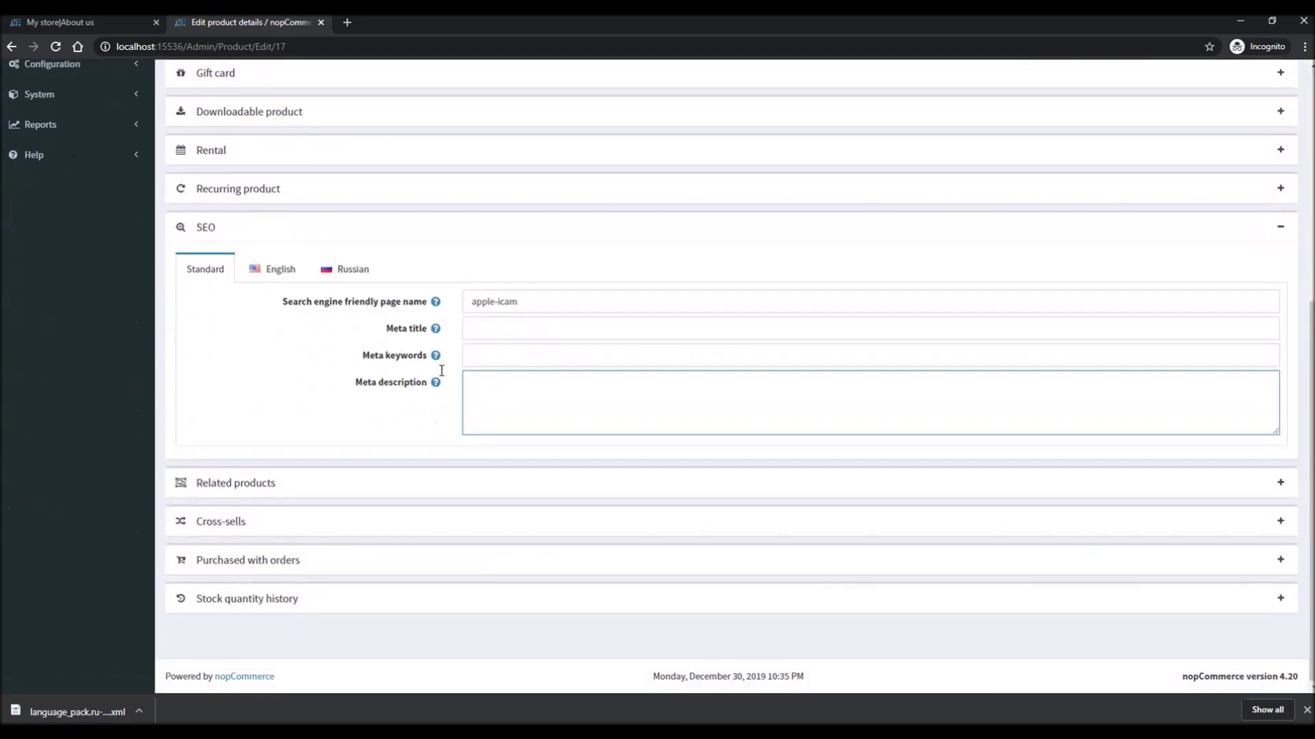
pyautogui.click(517, 355)
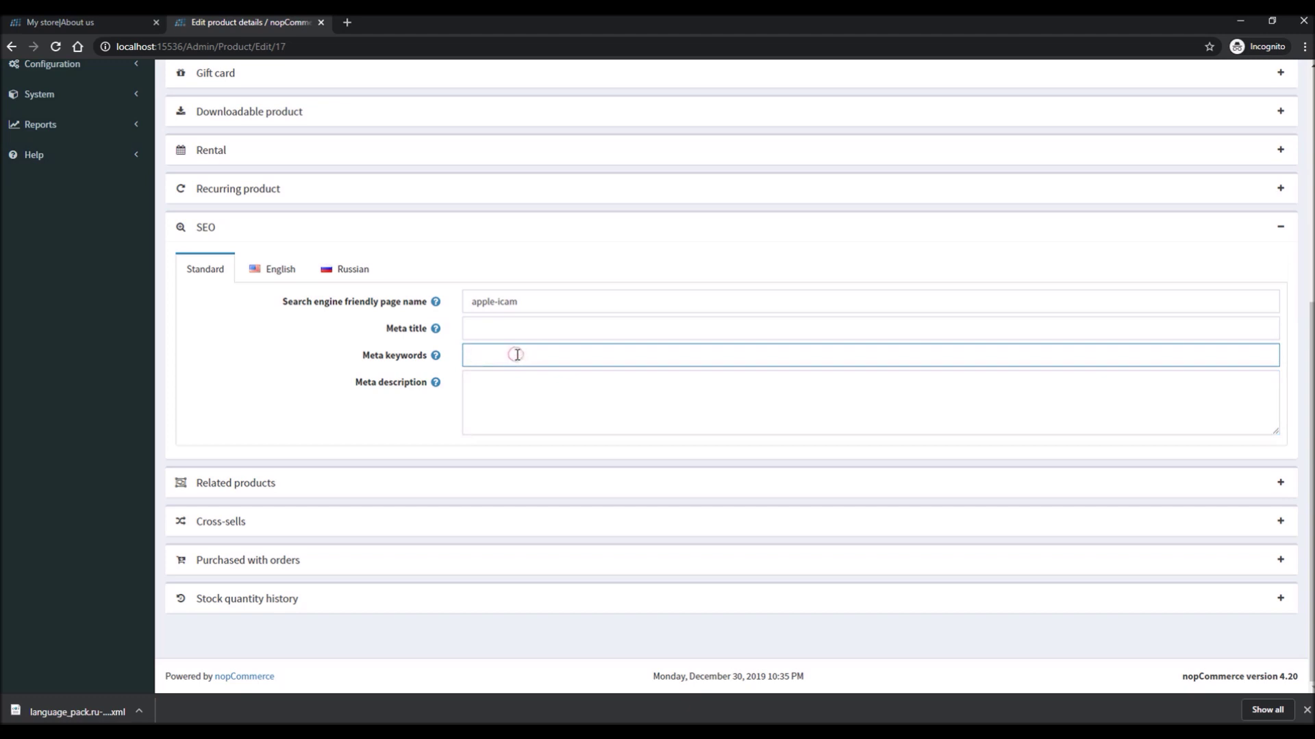
pyautogui.click(521, 393)
pyautogui.scroll(4, 302, 335)
pyautogui.scroll(2, 301, 335)
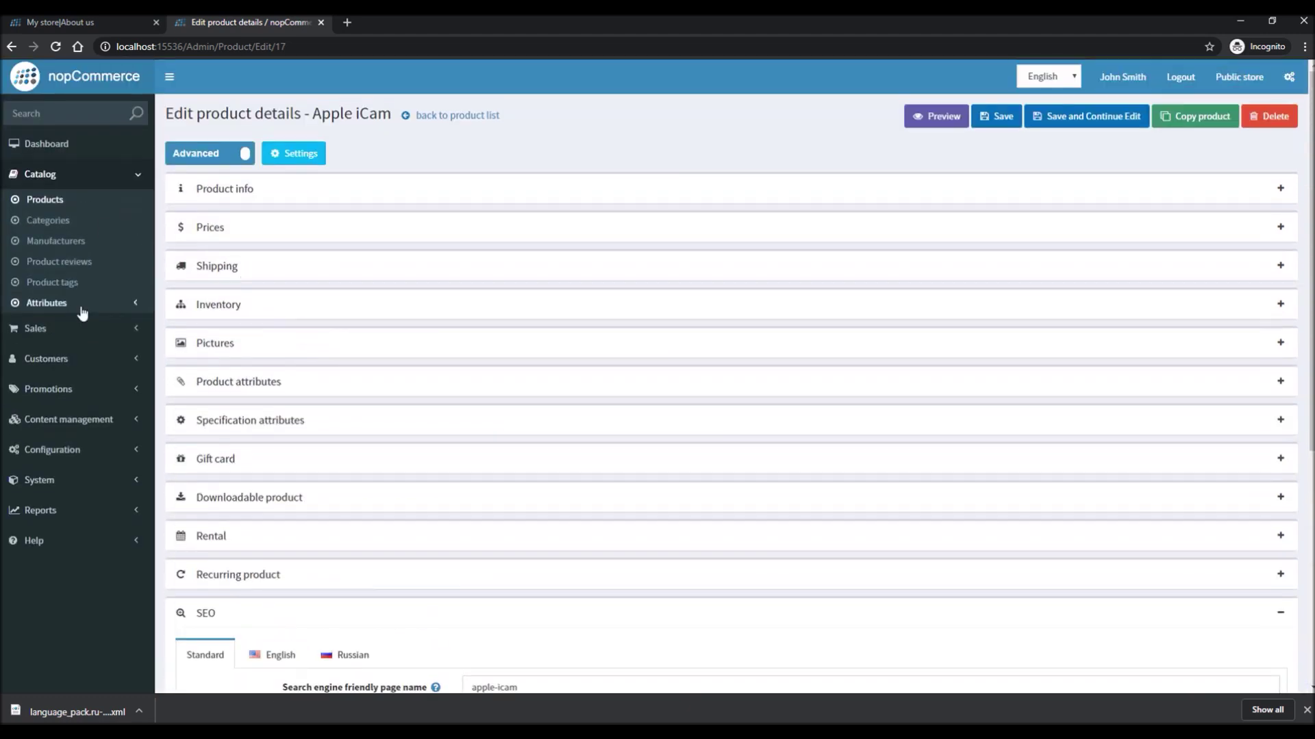
# Return to General settings and enable Generate product META description in the SEO section
pyautogui.click(97, 452)
pyautogui.click(89, 351)
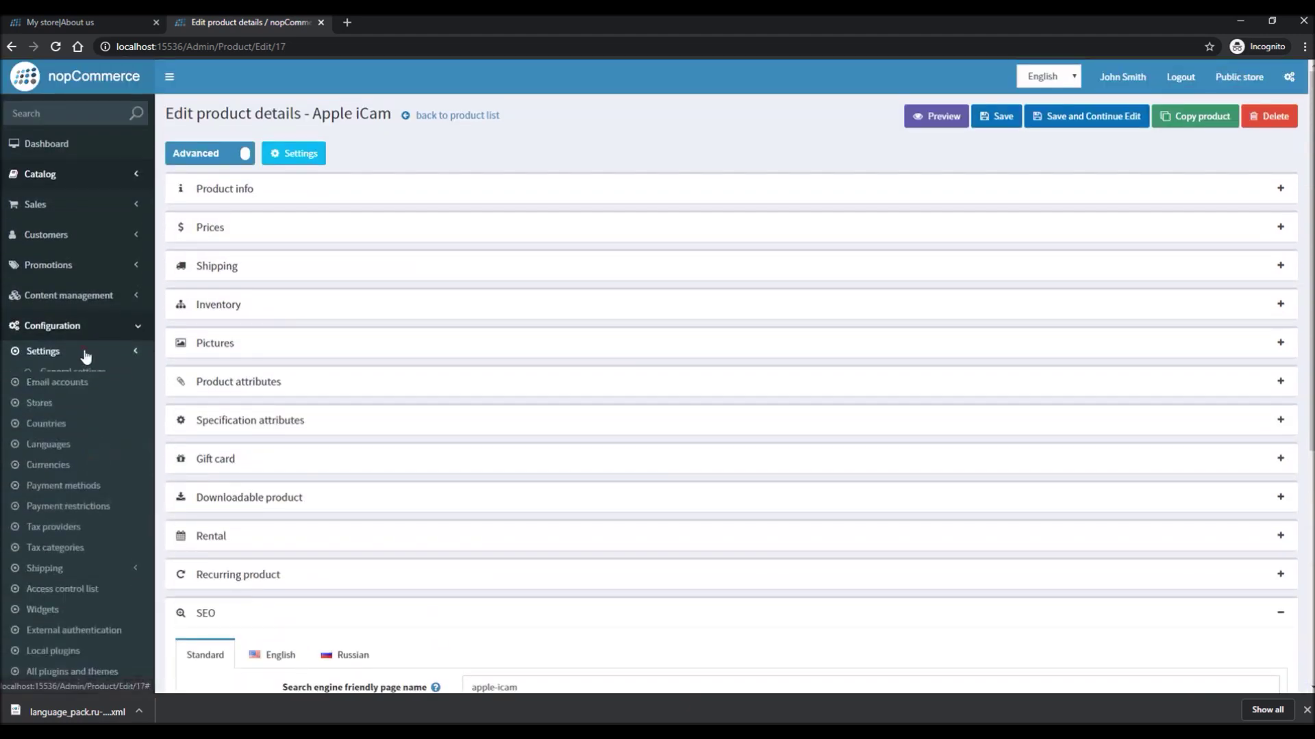
pyautogui.click(91, 368)
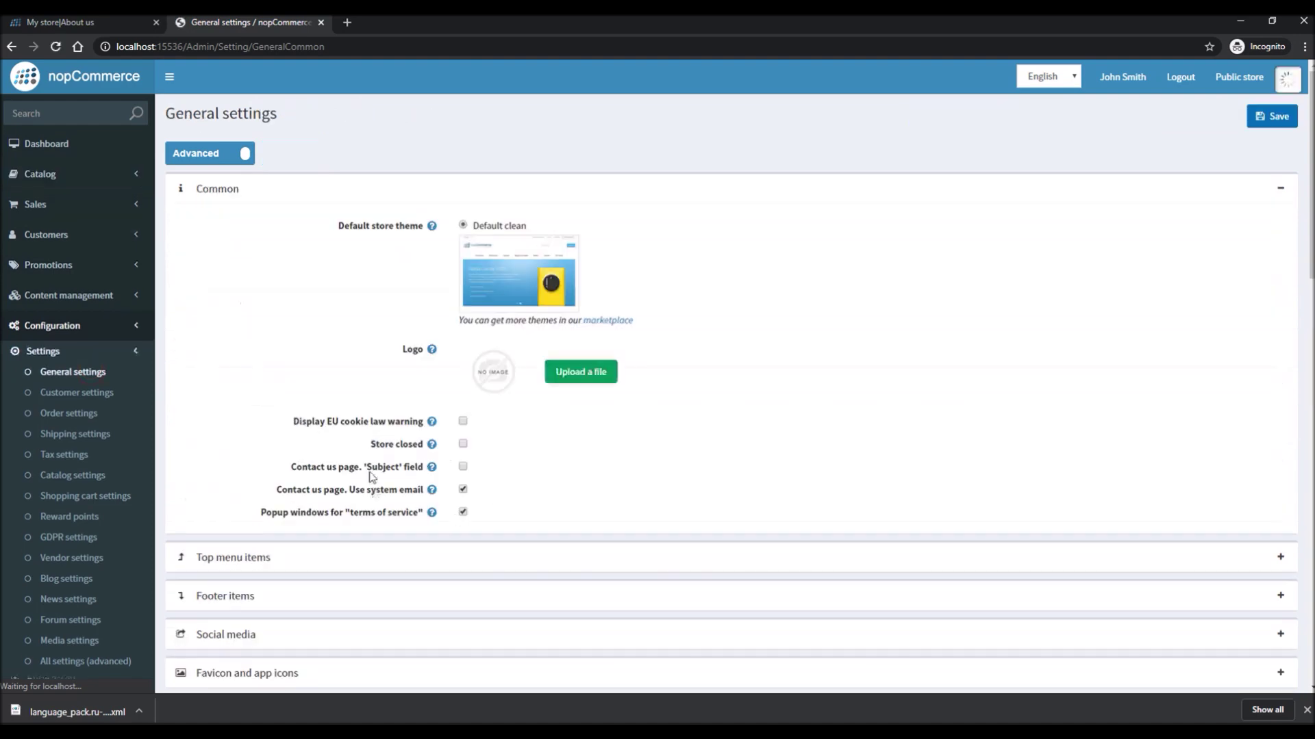
pyautogui.scroll(-15, 305, 471)
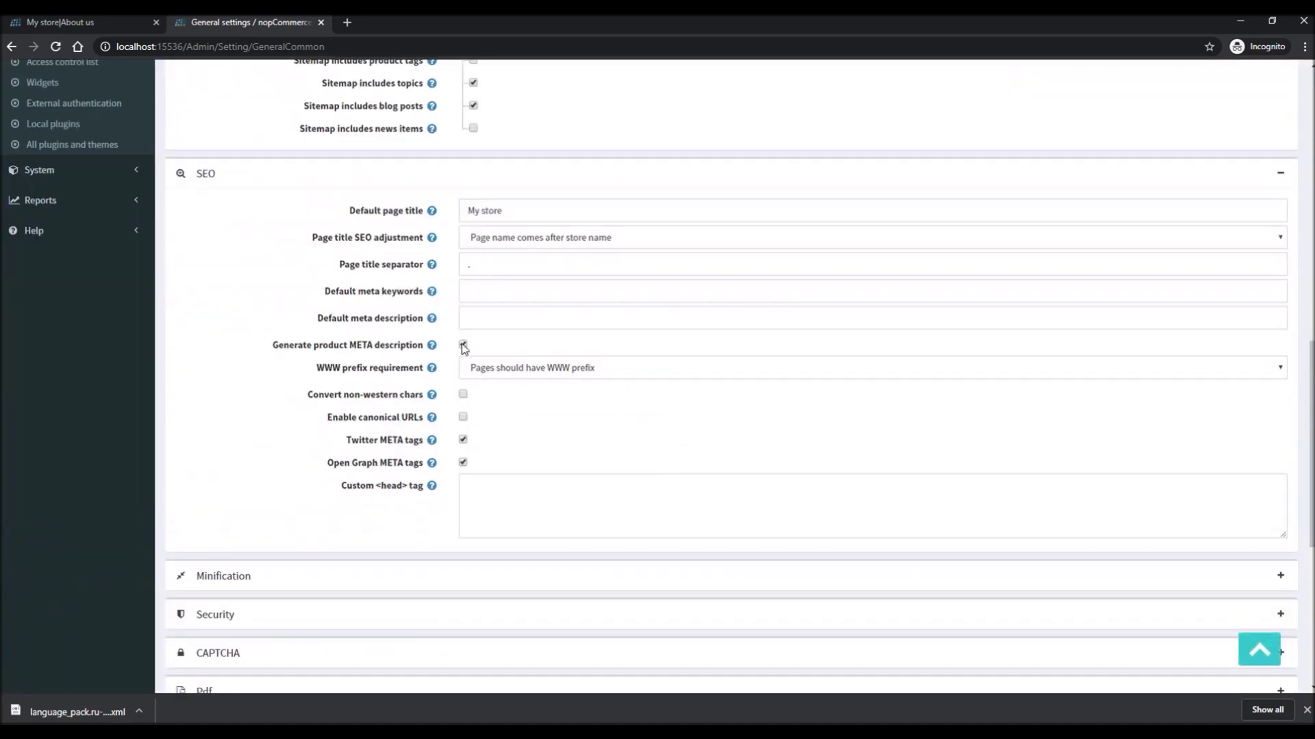
pyautogui.moveTo(426, 349)
pyautogui.click(463, 346)
pyautogui.moveTo(431, 346)
pyautogui.scroll(3, 182, 380)
pyautogui.scroll(5, 148, 368)
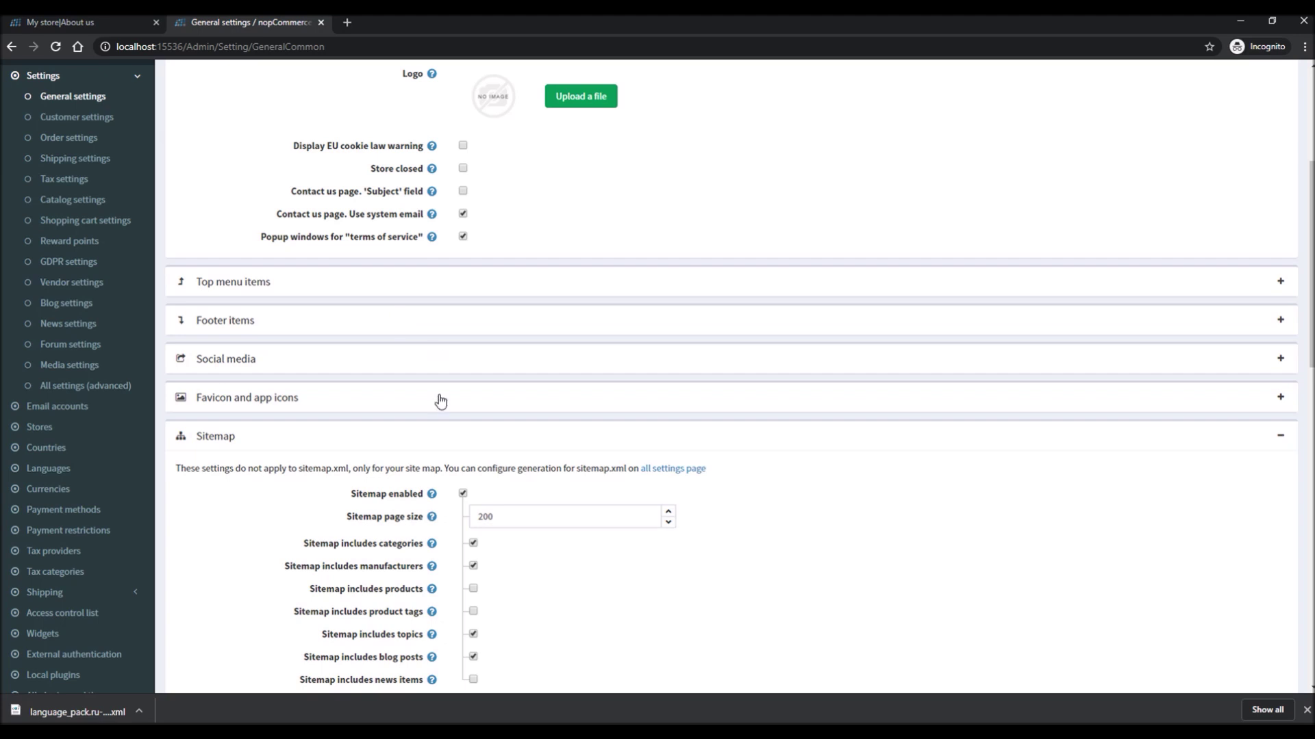
pyautogui.scroll(-6, 355, 327)
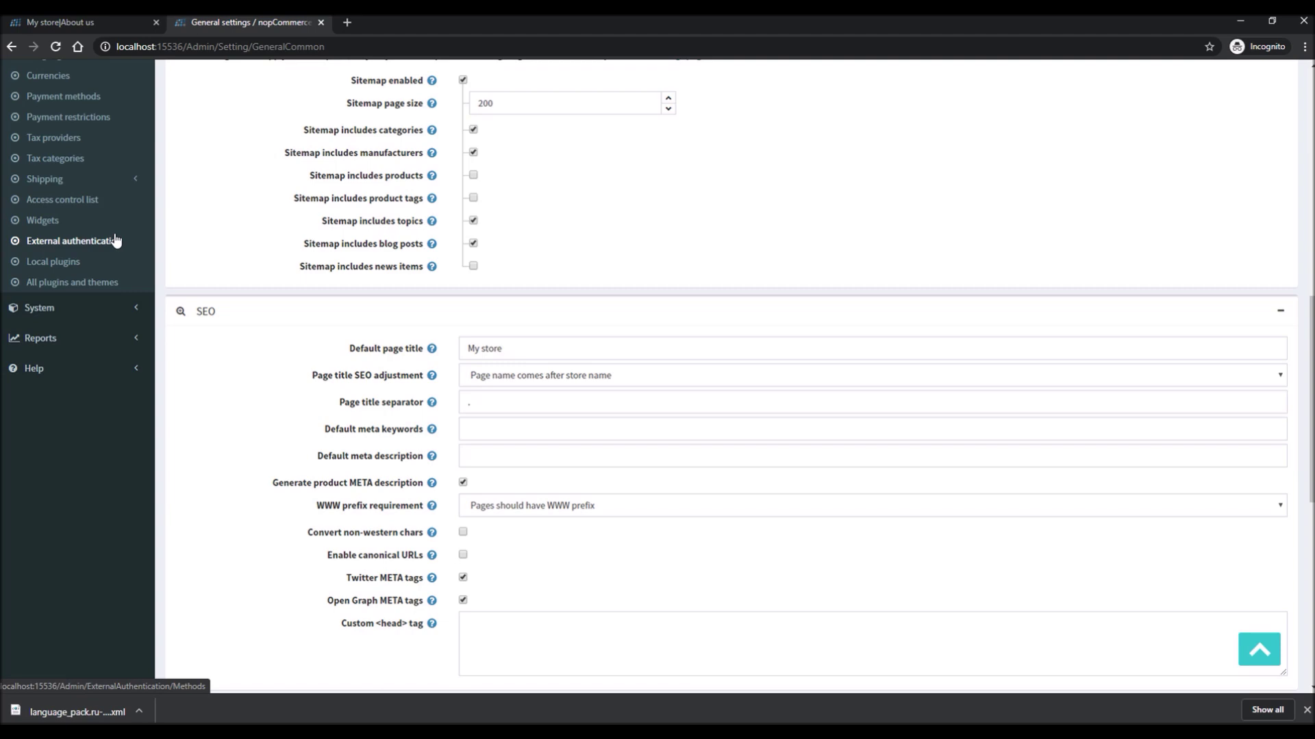
pyautogui.scroll(10, 198, 328)
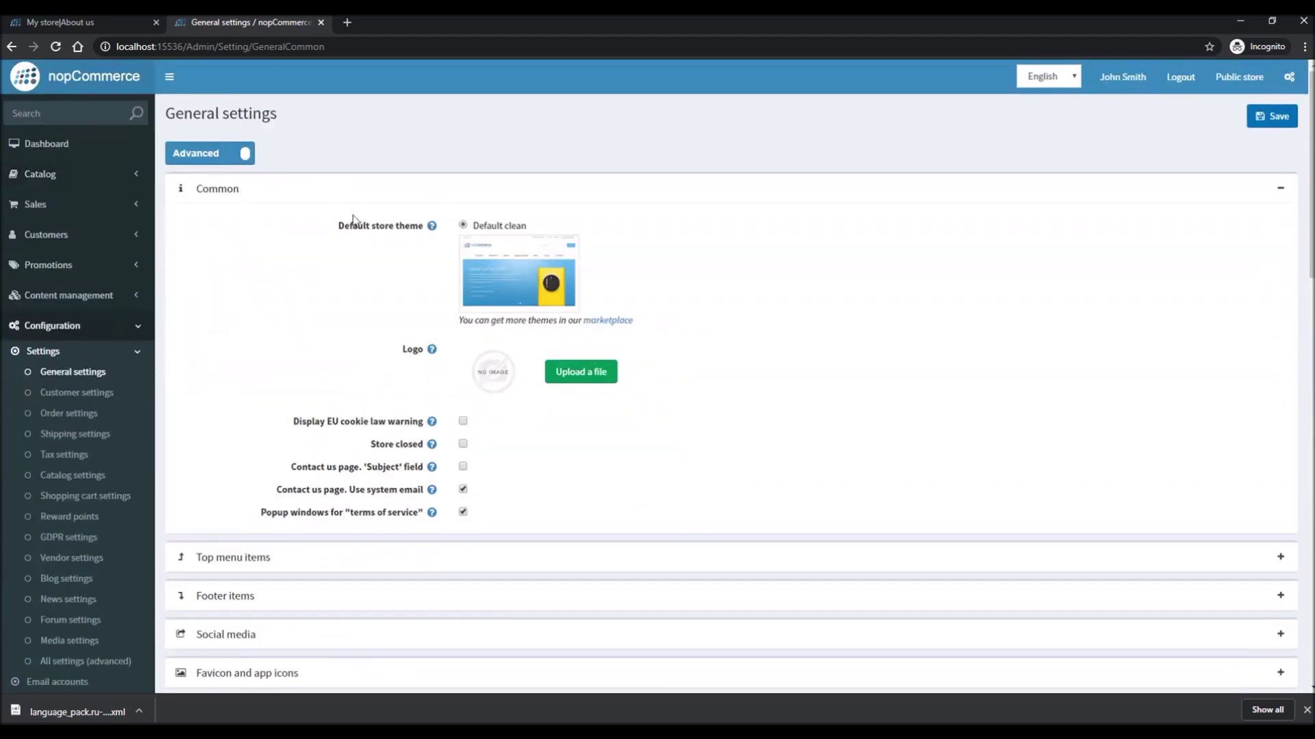
pyautogui.scroll(-10, 367, 243)
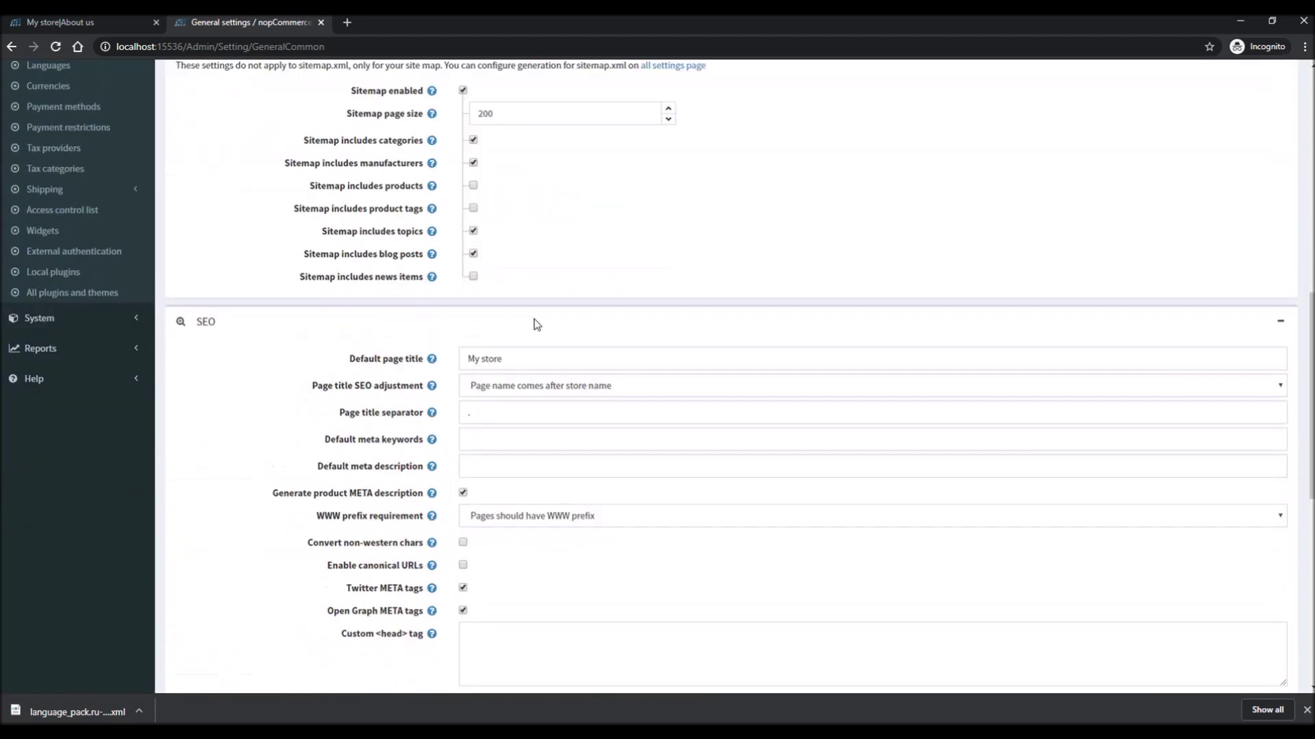
# View the storefront in Russian and check the Camera & photo URL lacks a language code
pyautogui.scroll(-10, 537, 325)
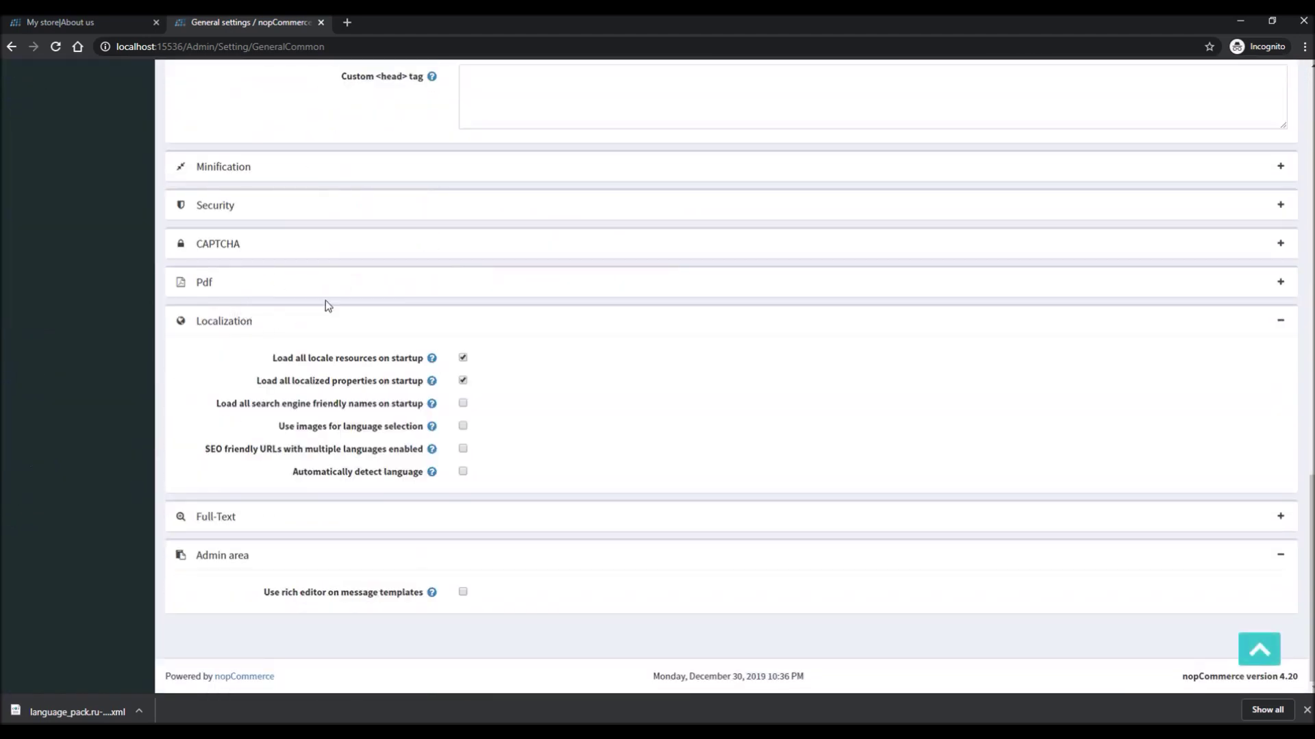
pyautogui.click(328, 322)
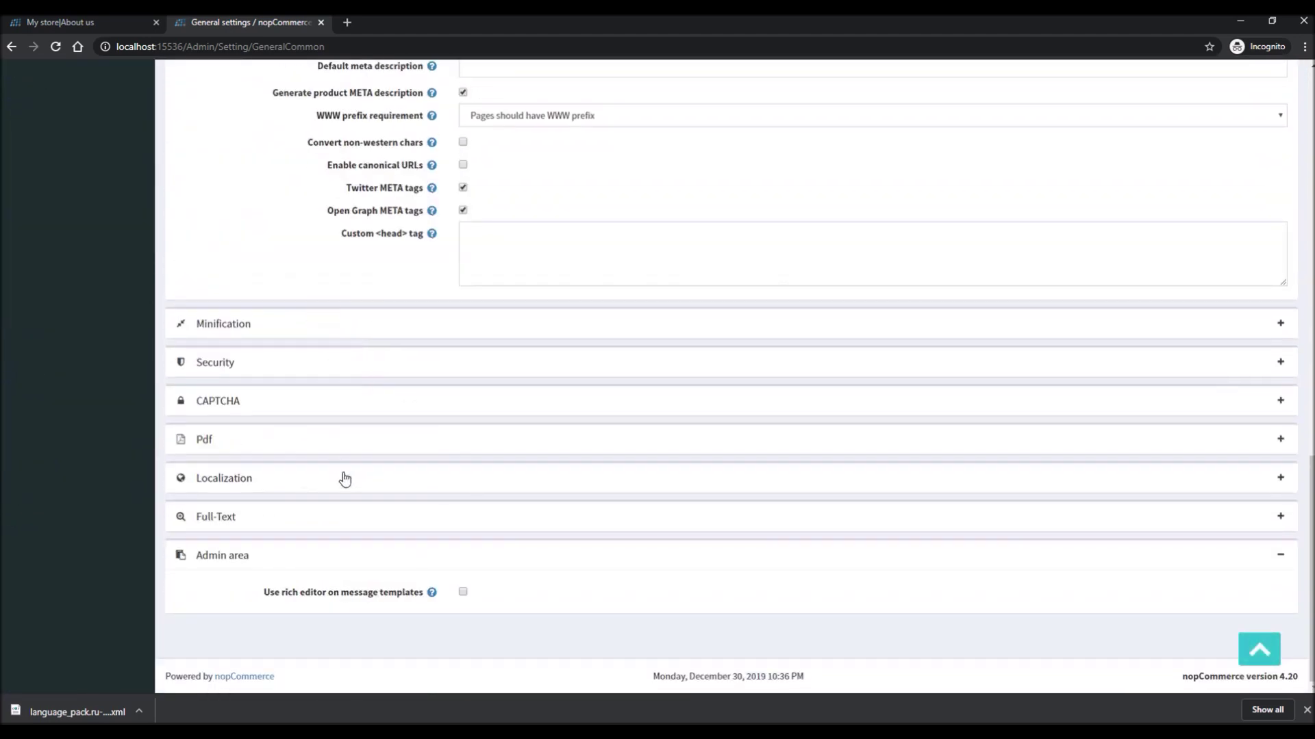
pyautogui.click(345, 478)
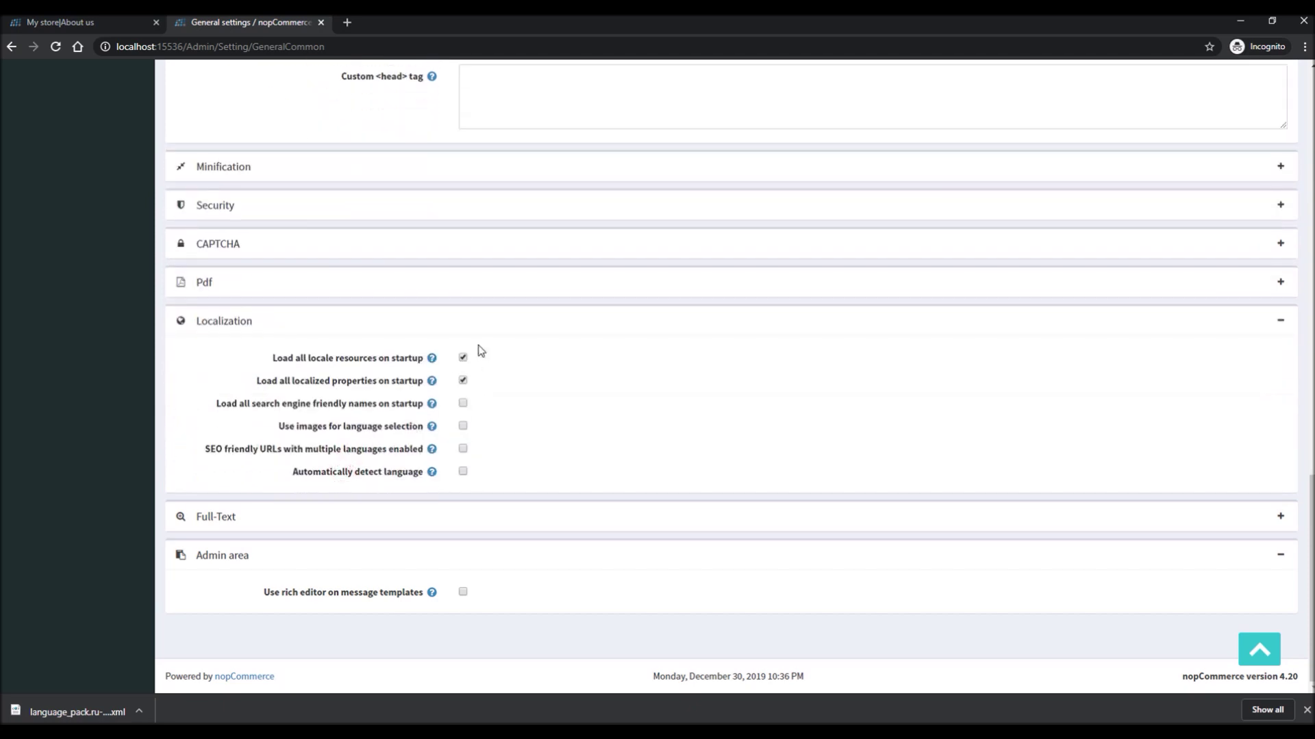
pyautogui.click(90, 22)
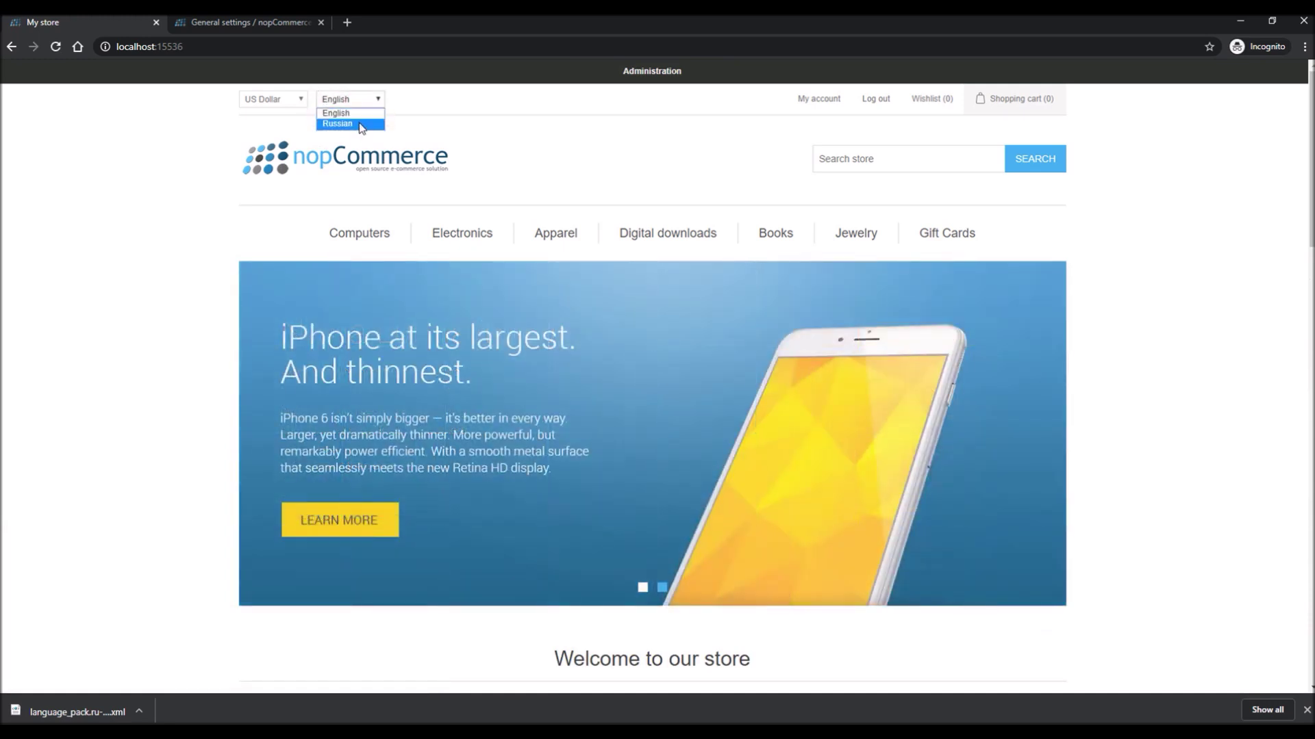
pyautogui.click(356, 124)
pyautogui.moveTo(255, 44); pyautogui.dragTo(130, 46)
pyautogui.moveTo(462, 237)
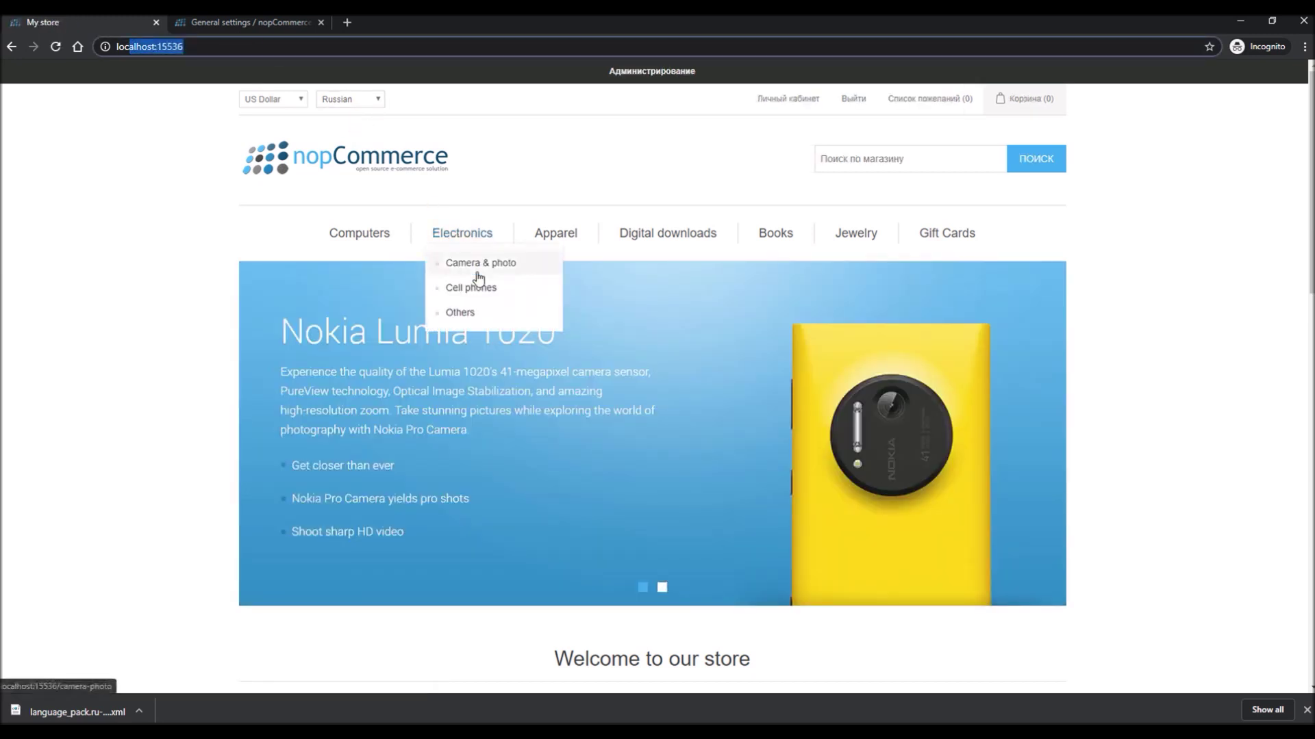
pyautogui.click(479, 264)
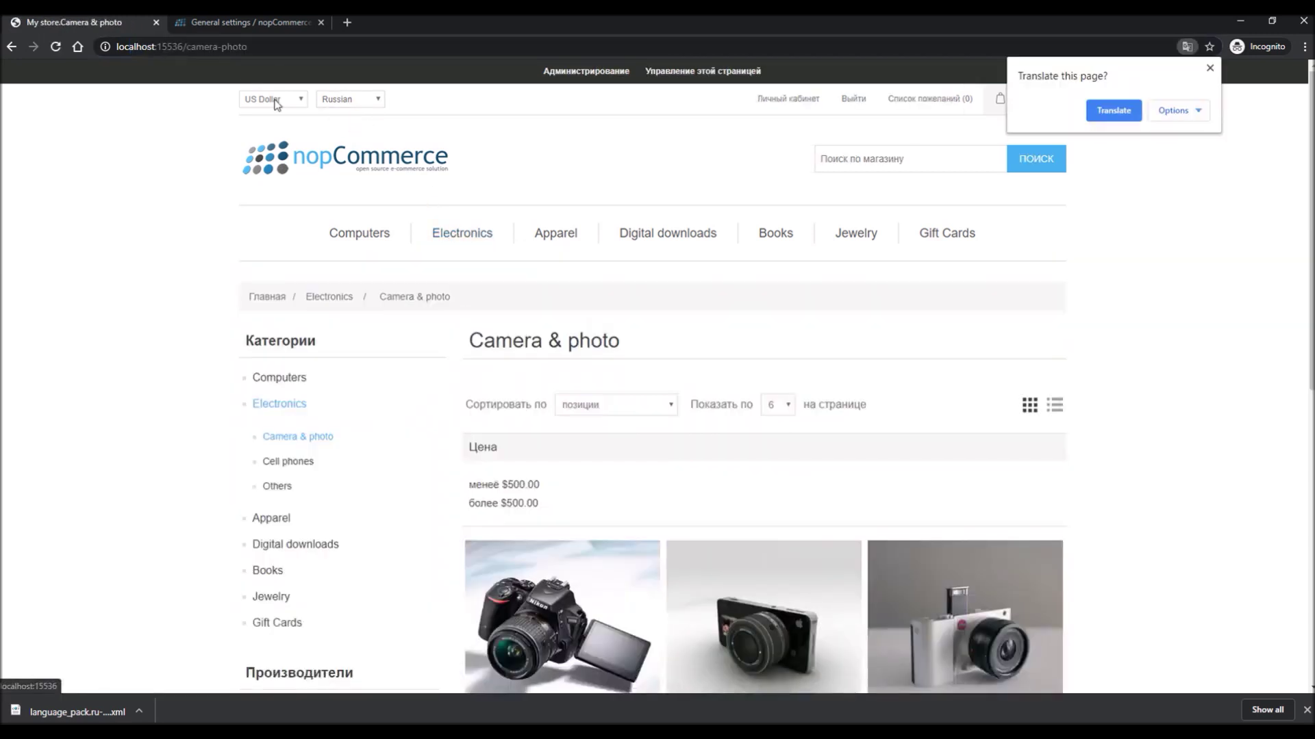
pyautogui.click(272, 45)
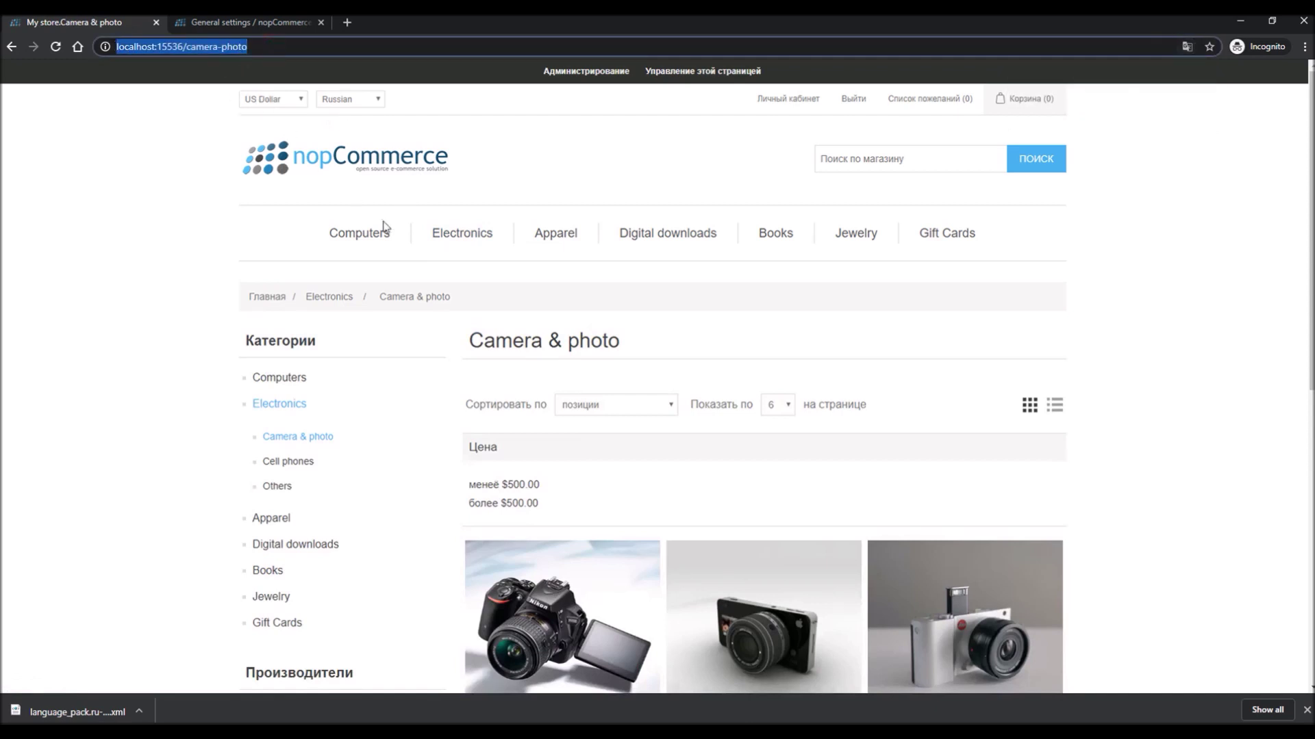
# Return to the store home page and switch the storefront language back to English
pyautogui.moveTo(459, 240)
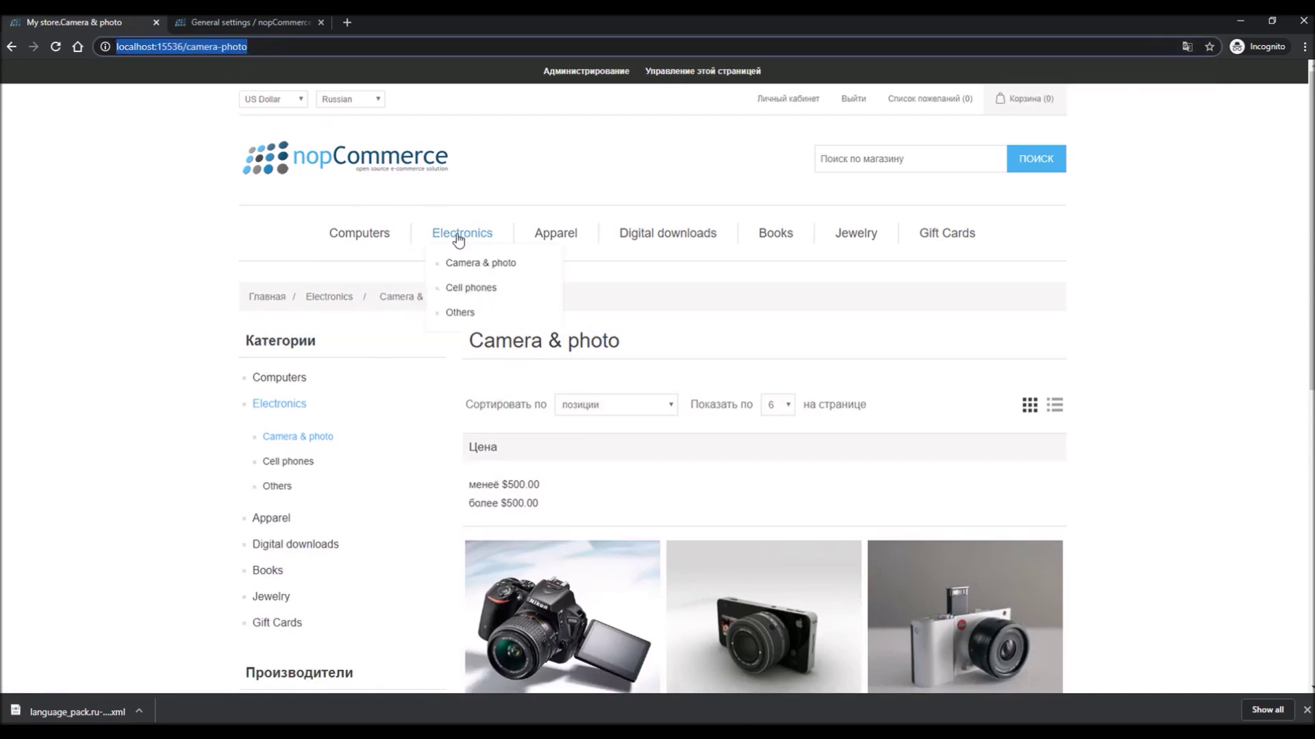
pyautogui.click(375, 168)
pyautogui.click(333, 101)
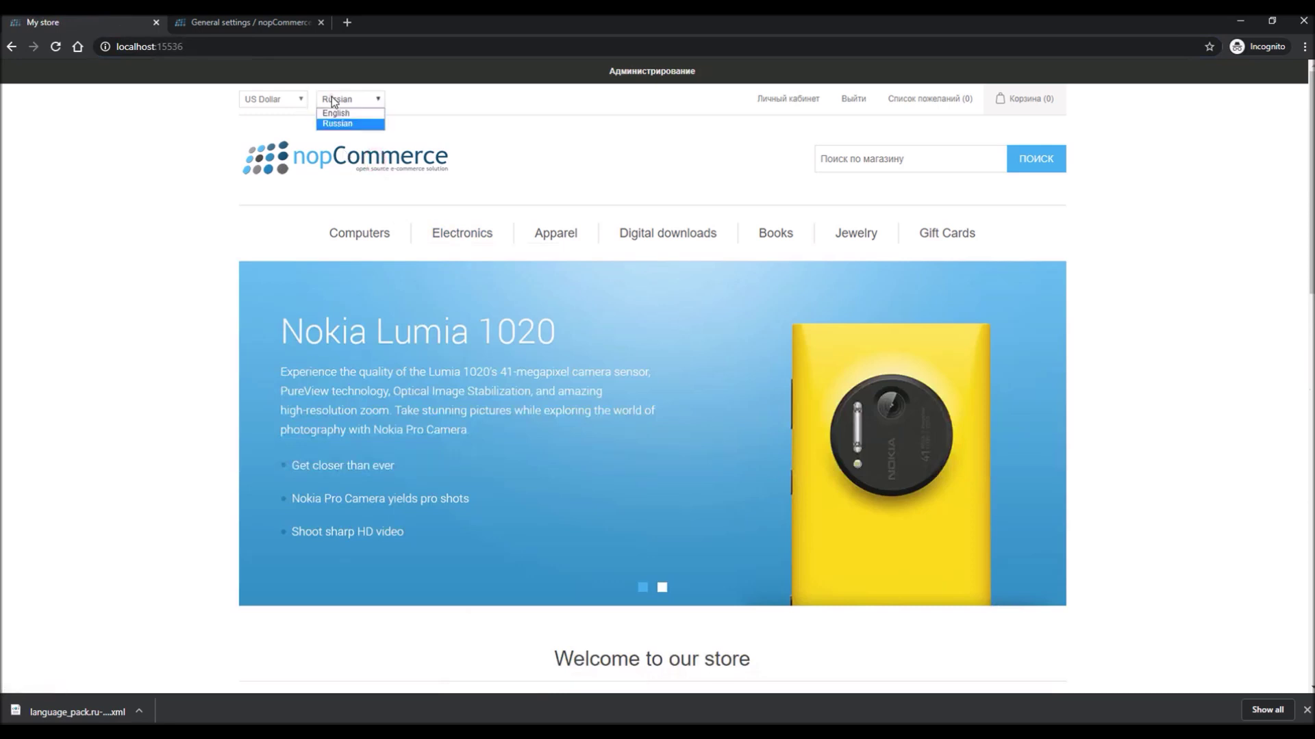
pyautogui.click(353, 112)
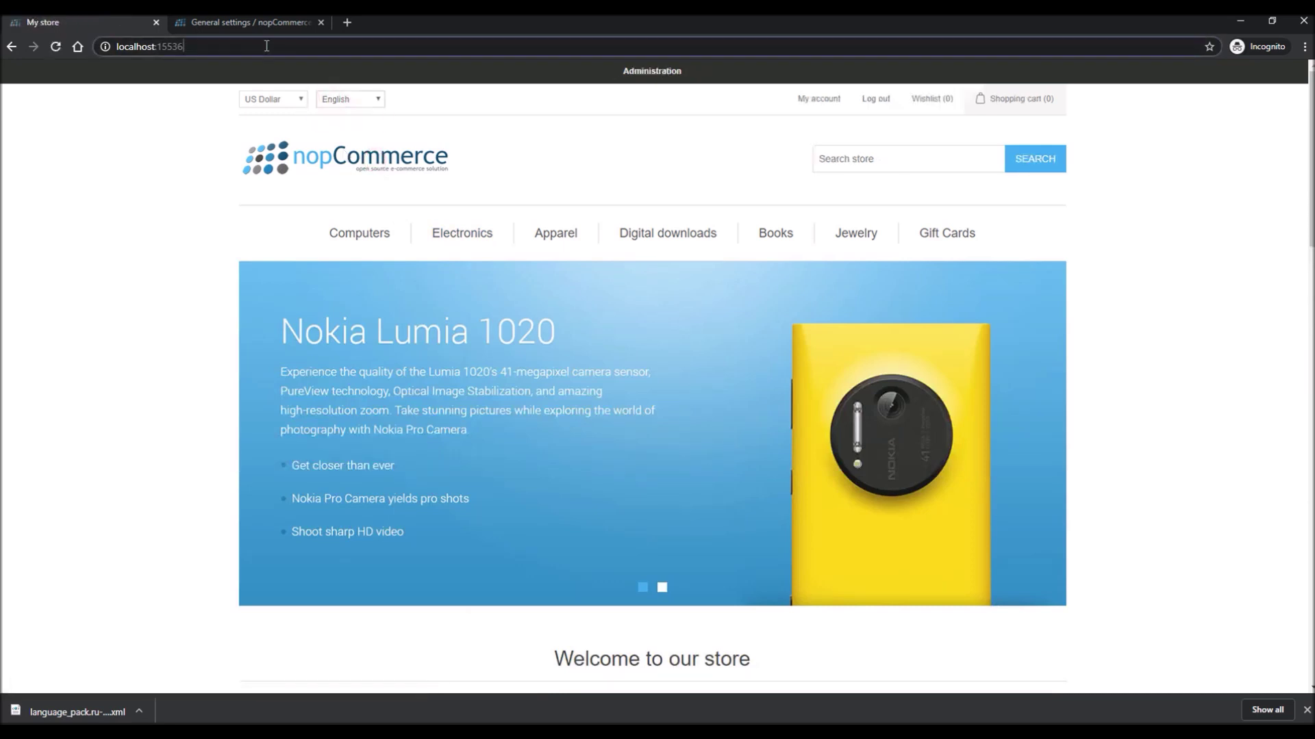
pyautogui.moveTo(266, 46); pyautogui.dragTo(99, 45)
# Tick 'SEO friendly URLs with multiple languages enabled' under Localization and save the General settings
pyautogui.click(219, 25)
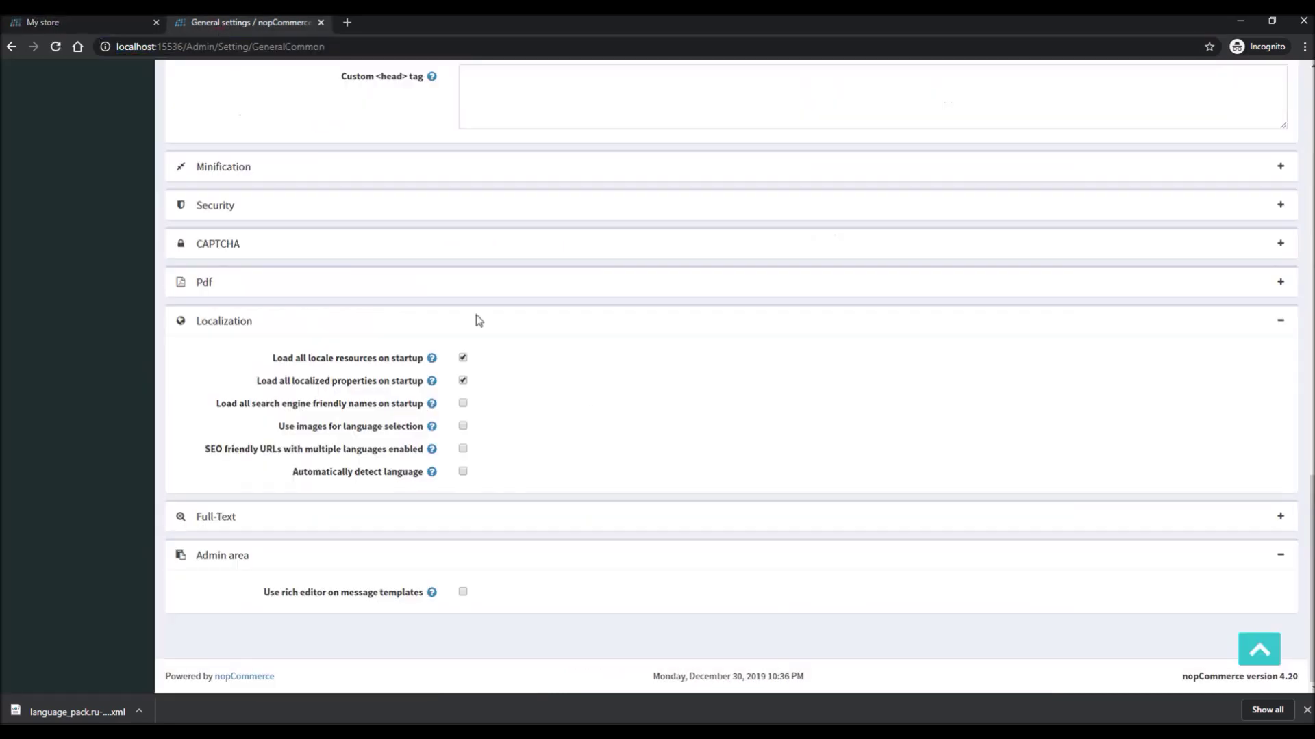
pyautogui.click(463, 450)
pyautogui.scroll(20, 469, 443)
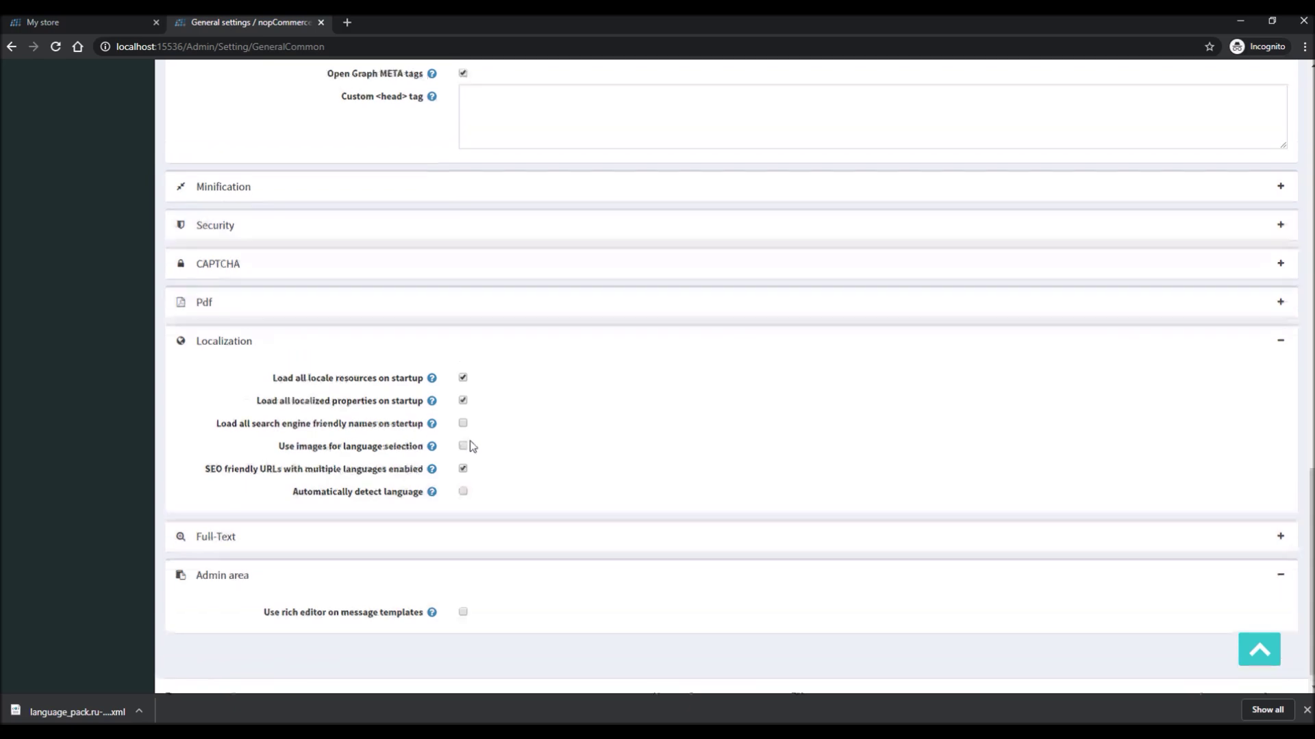
pyautogui.scroll(2, 967, 297)
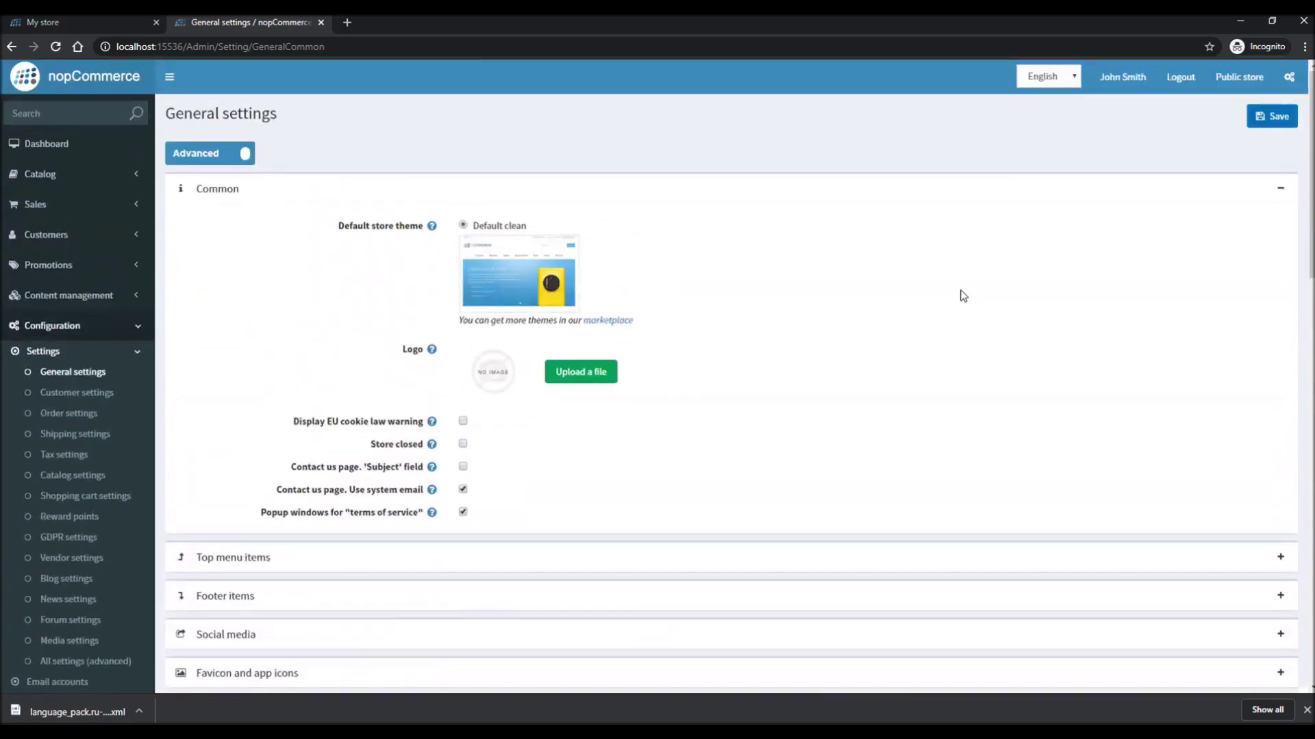
pyautogui.click(1270, 116)
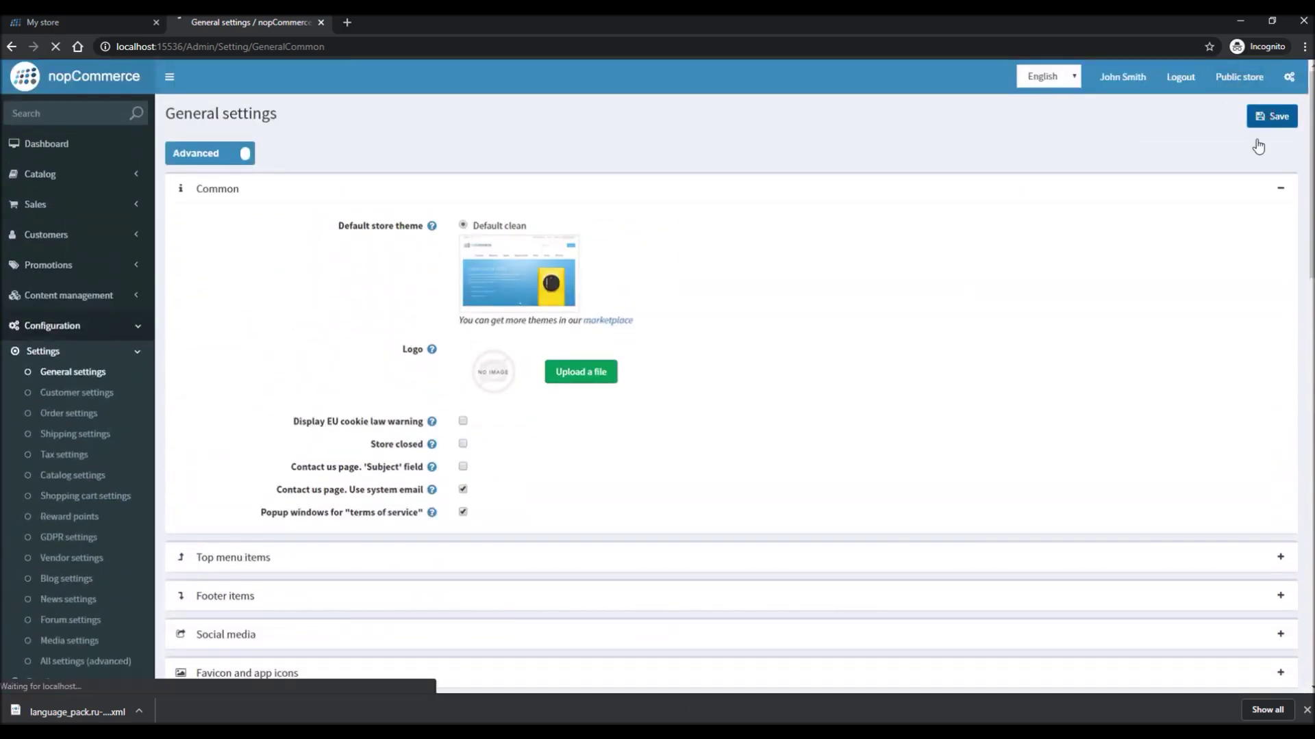
# Reload the storefront home page and confirm its URL now carries the /en/ language code
pyautogui.click(94, 26)
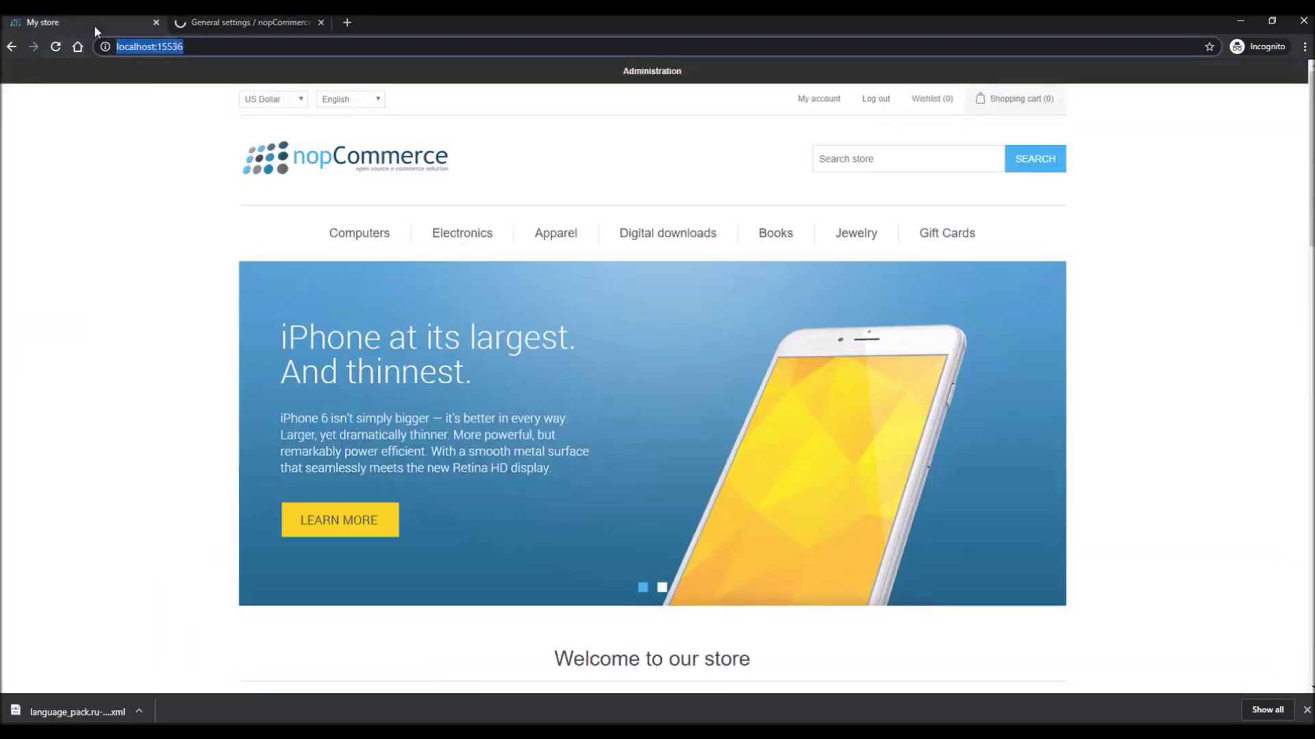
pyautogui.click(340, 168)
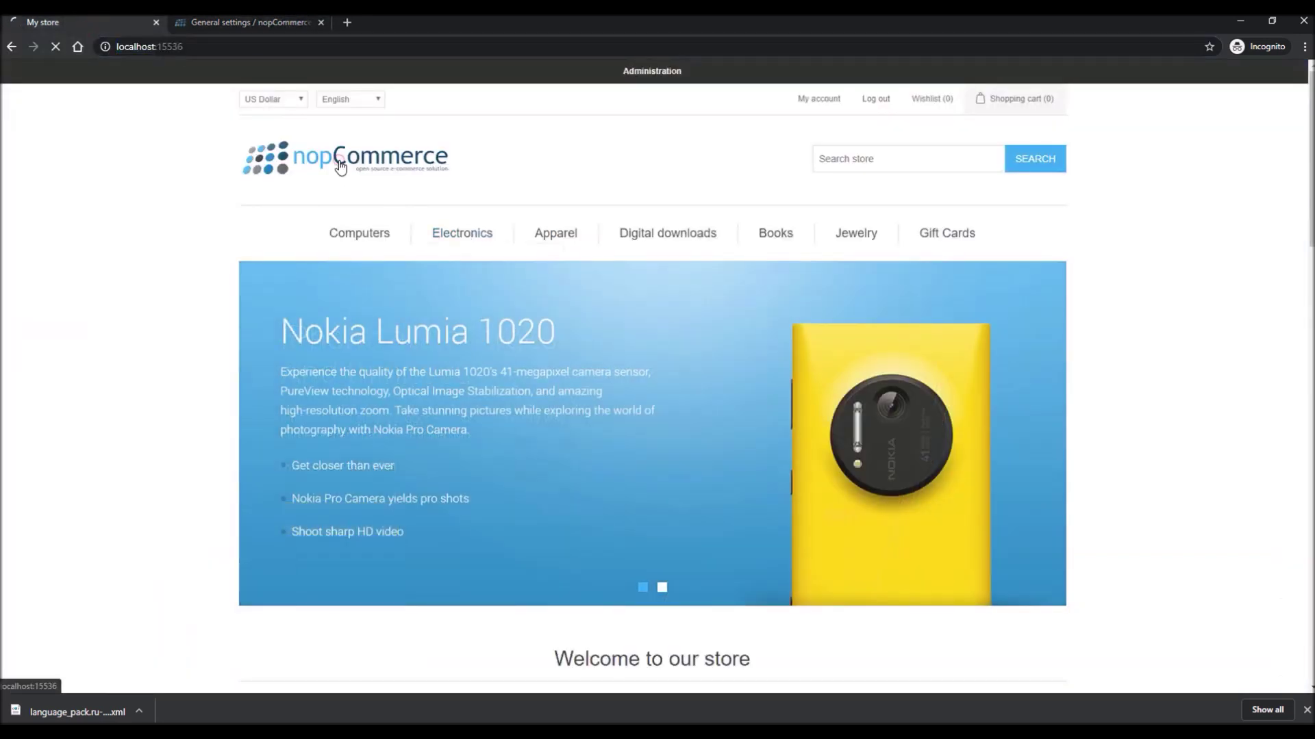
pyautogui.moveTo(219, 46); pyautogui.dragTo(176, 45)
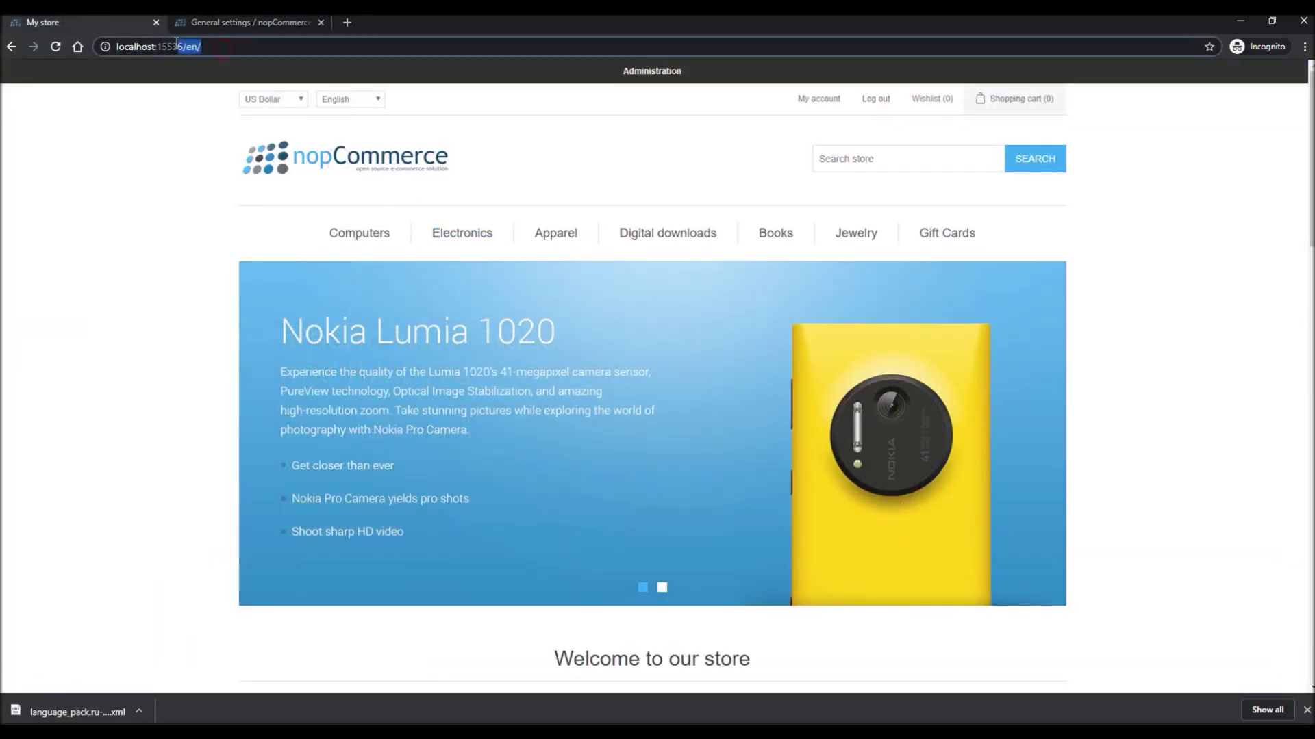
pyautogui.click(209, 47)
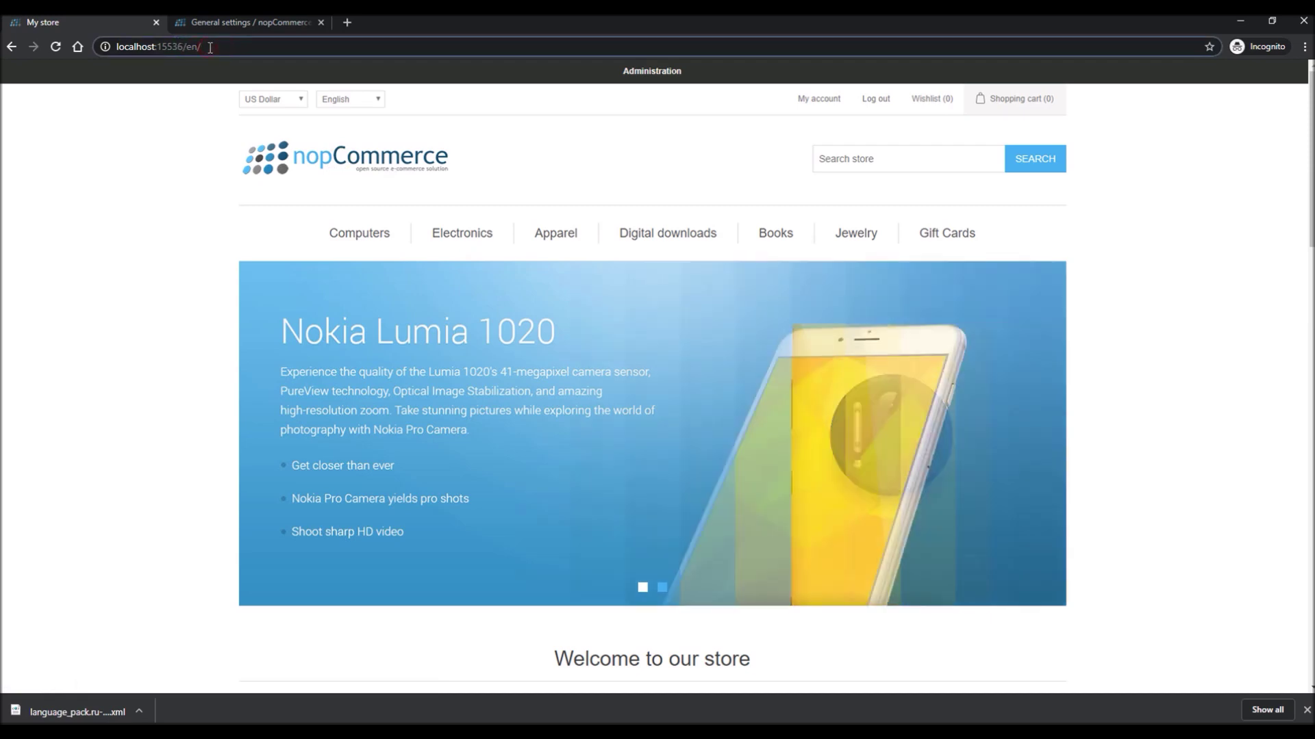
pyautogui.moveTo(210, 46); pyautogui.dragTo(176, 46)
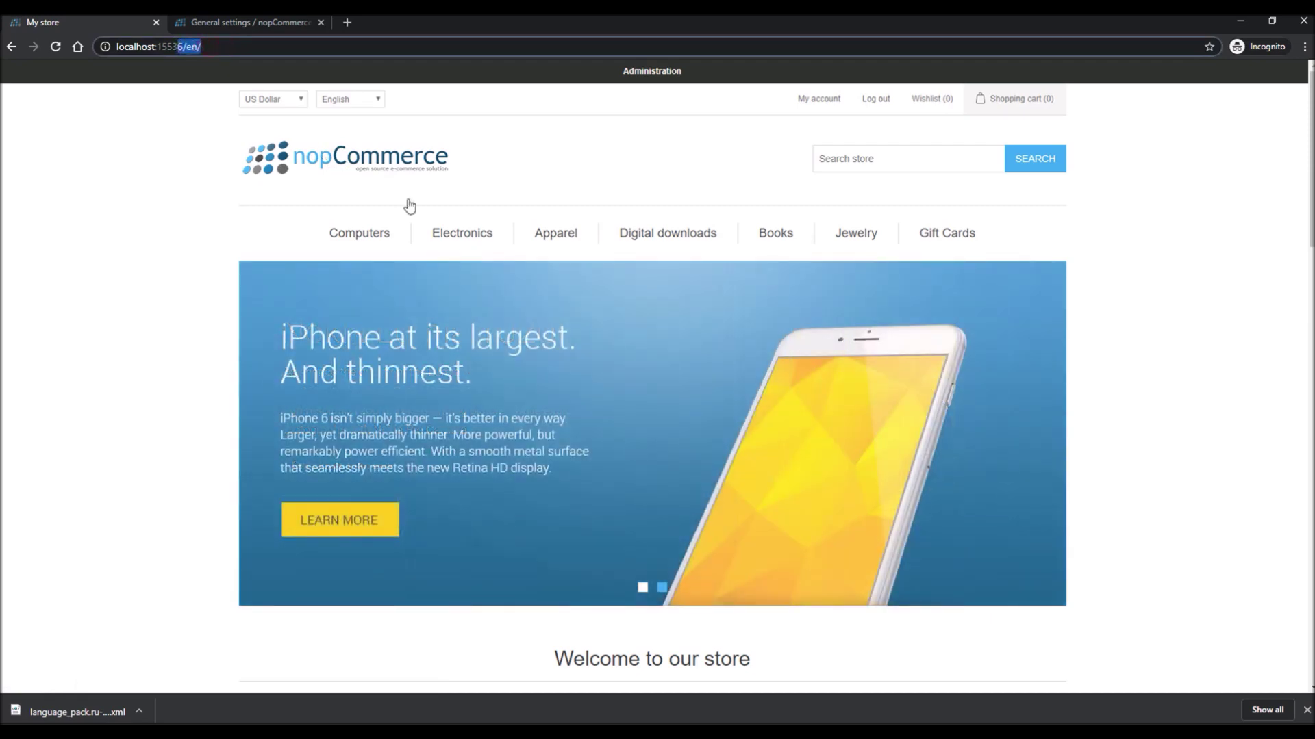
# Open the Electronics > Camera & photo category and check its URL contains /en/
pyautogui.moveTo(463, 236)
pyautogui.click(460, 273)
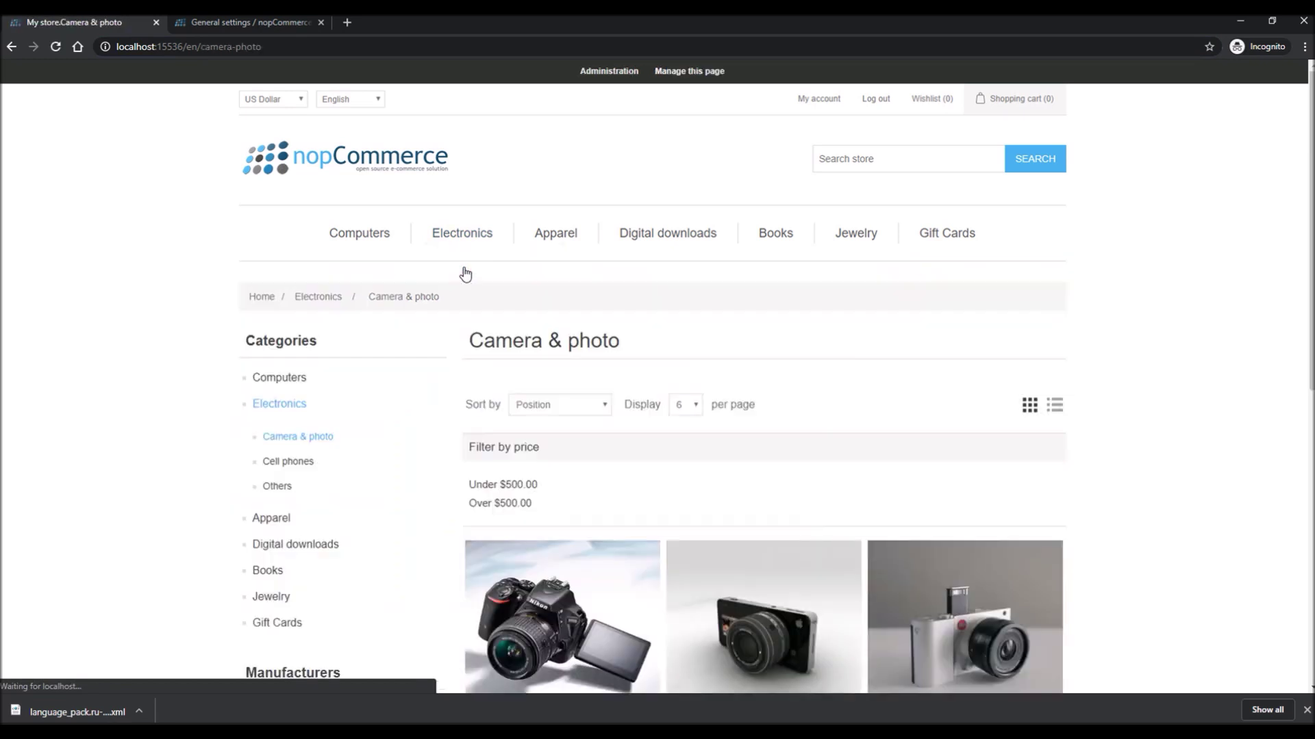
pyautogui.click(205, 46)
pyautogui.click(197, 46)
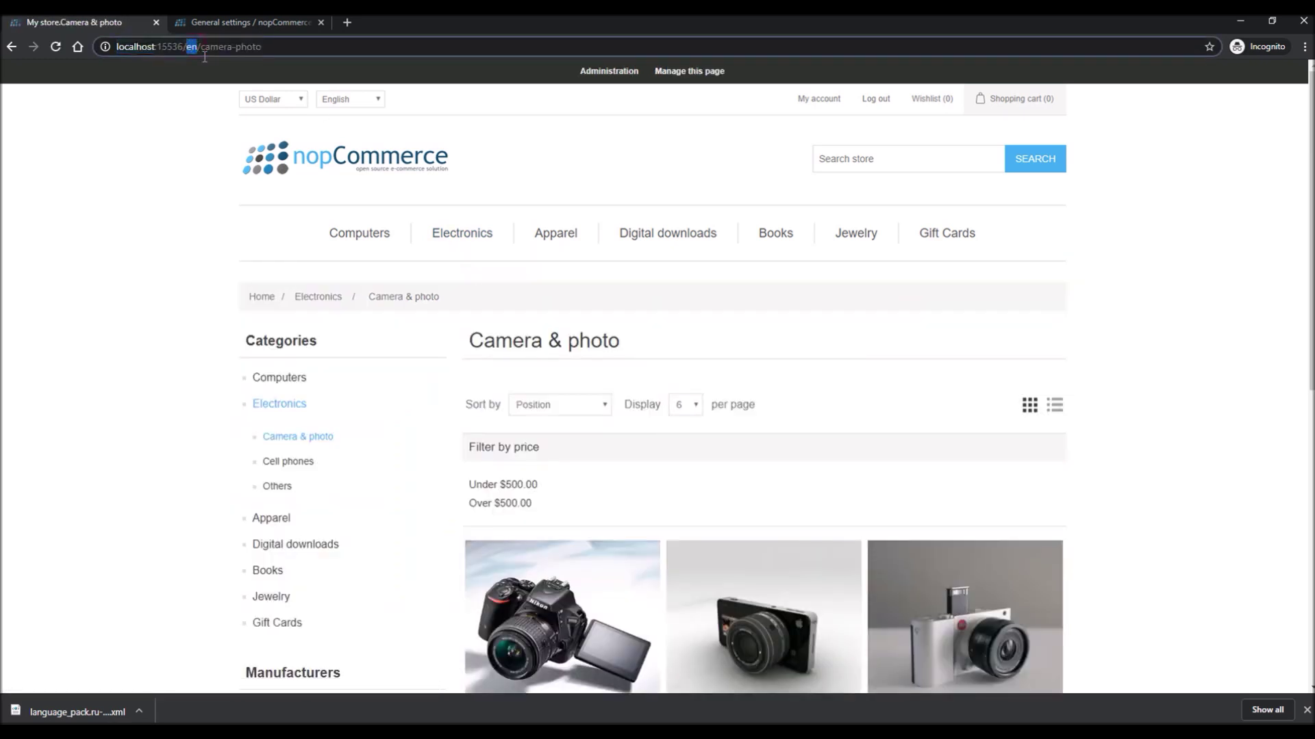
# Switch the Camera & photo page to Russian and confirm the URL shows /ru/camera-photo
pyautogui.click(345, 99)
pyautogui.click(350, 128)
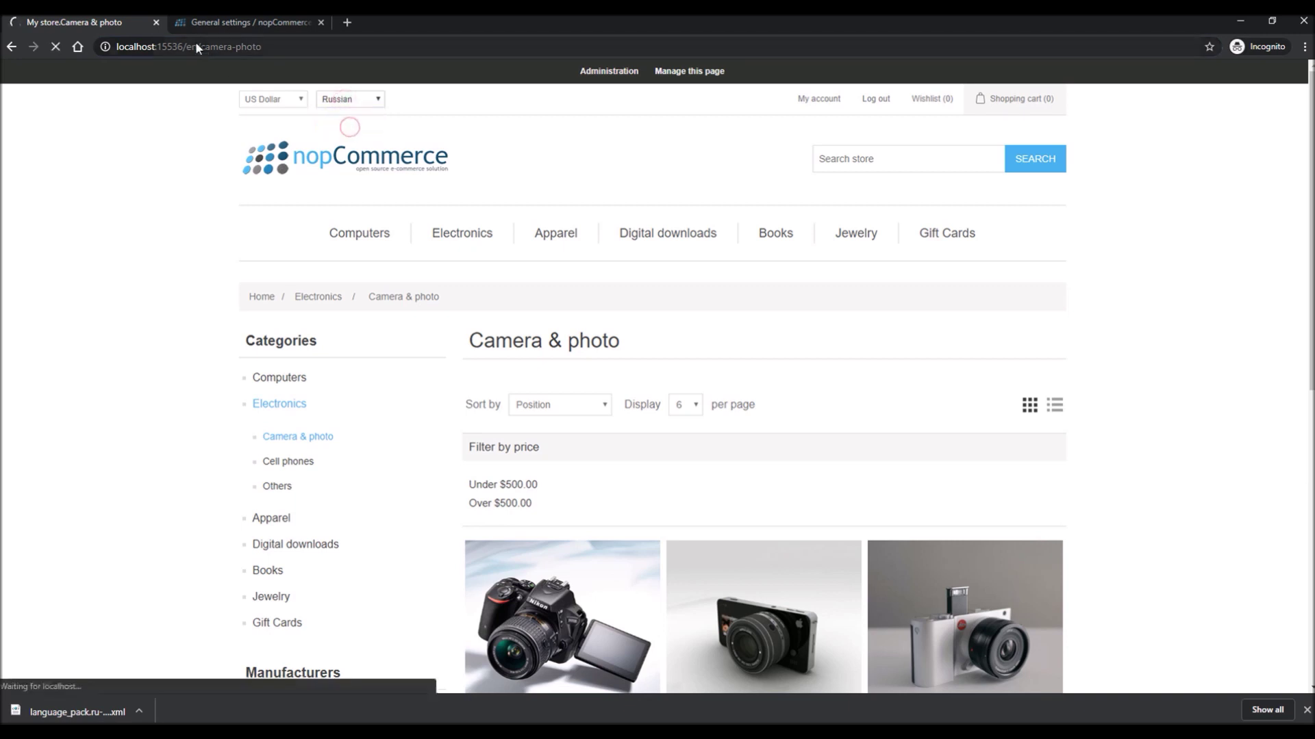
pyautogui.moveTo(196, 46); pyautogui.dragTo(183, 46)
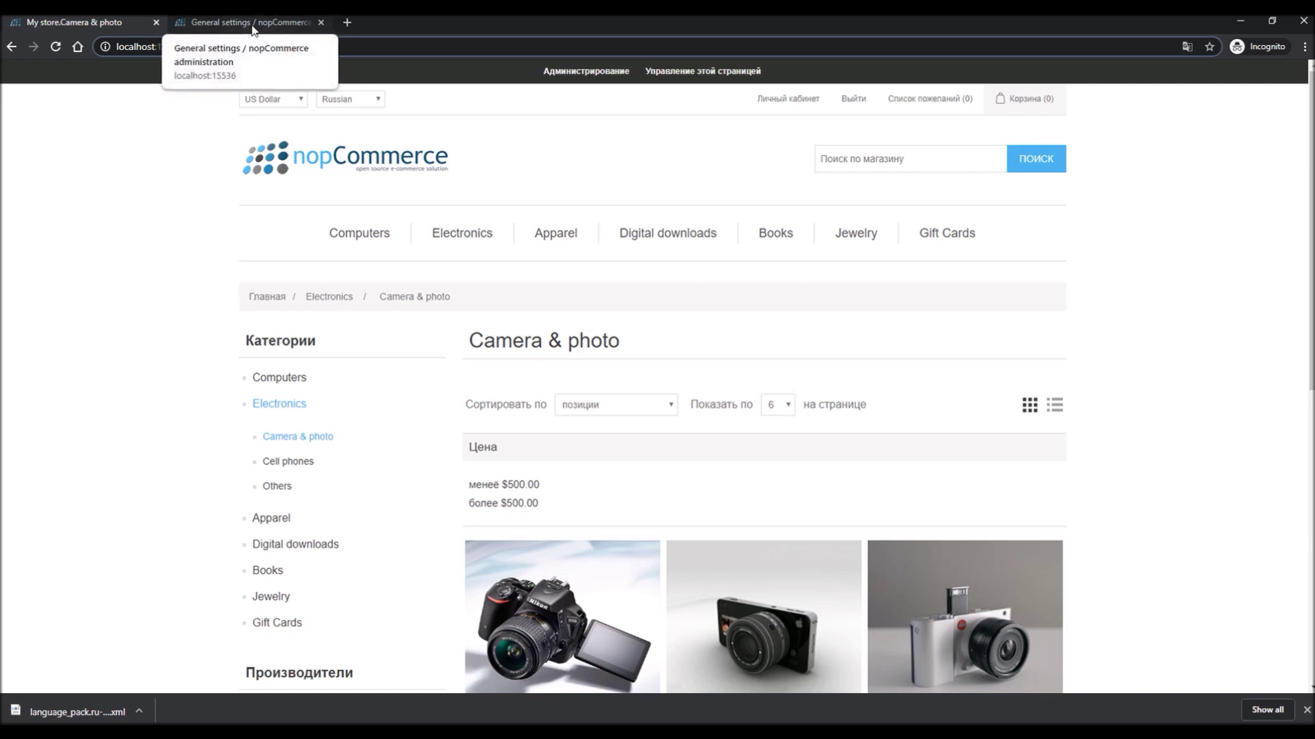
pyautogui.click(512, 130)
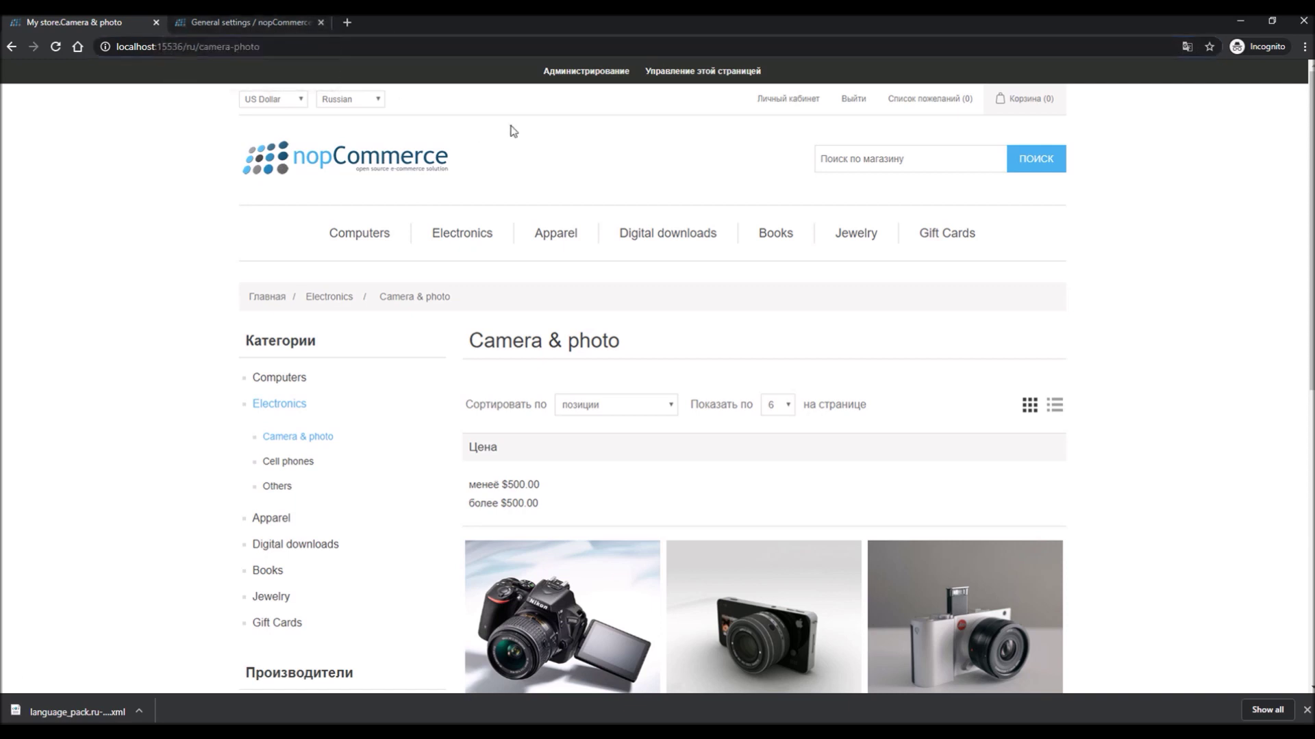
# Read the Localization help tooltips in General settings, including loading search engine friendly names on startup
pyautogui.click(279, 27)
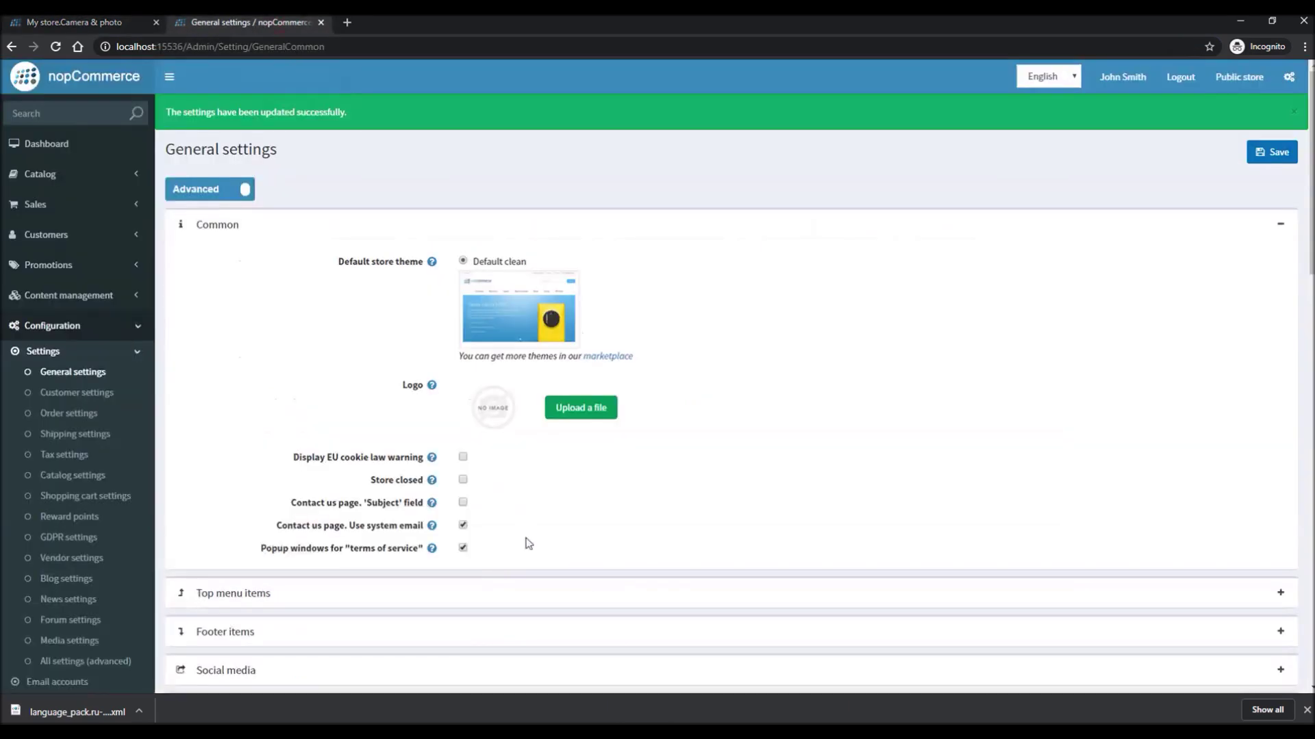
pyautogui.scroll(-10, 627, 490)
pyautogui.scroll(-15, 627, 486)
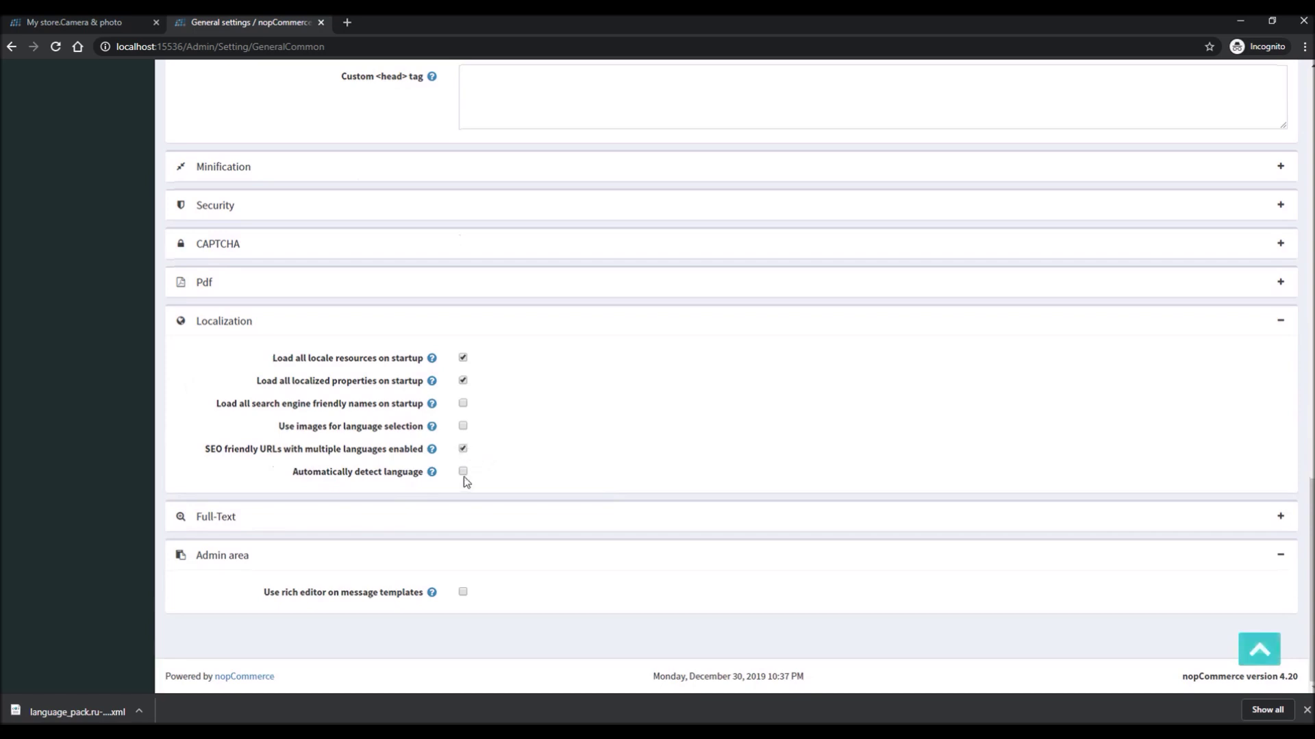
pyautogui.moveTo(427, 475)
pyautogui.moveTo(432, 429)
pyautogui.moveTo(430, 405)
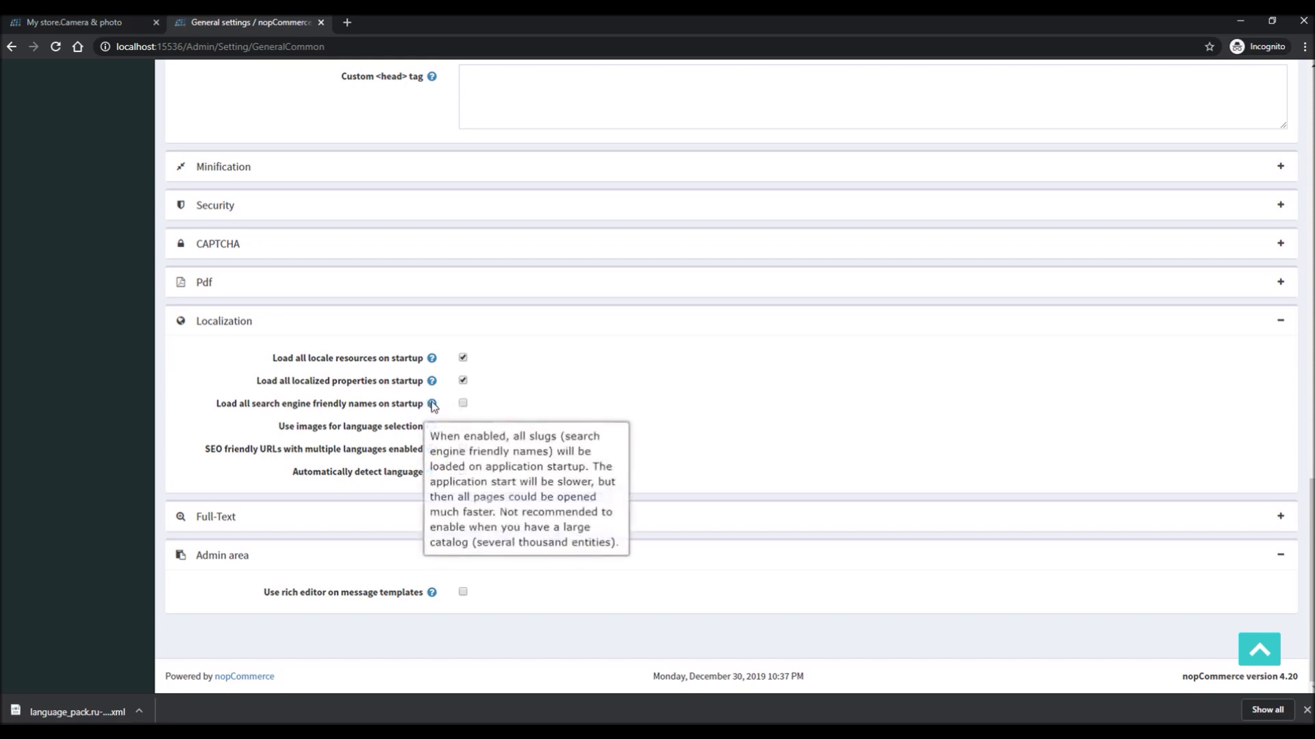